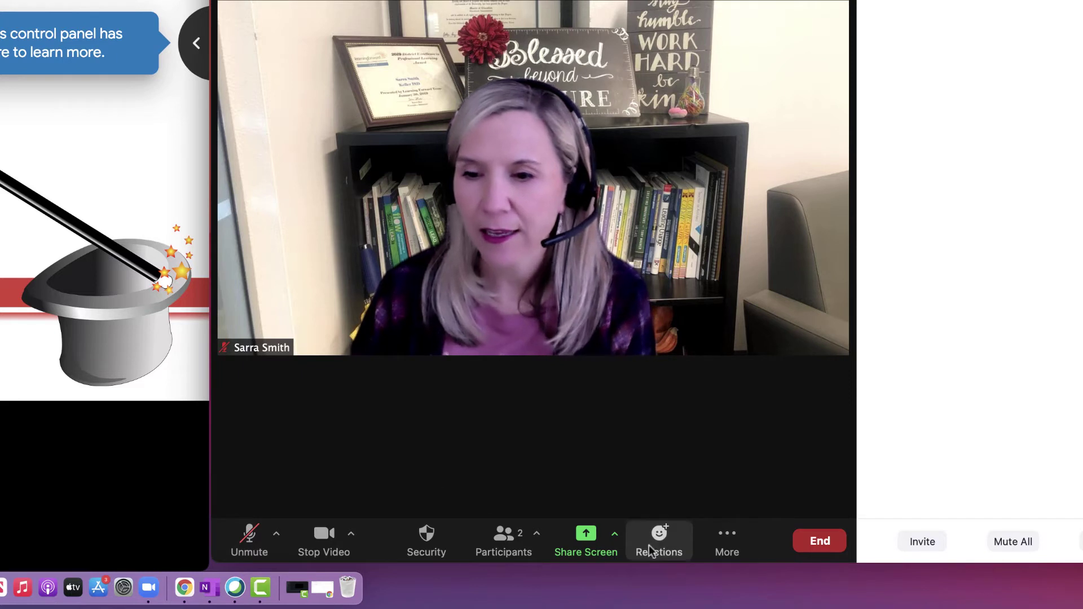
- Widen the Zoom window, start recording the meeting, then pause it at 'Recording Paused'
click(743, 546)
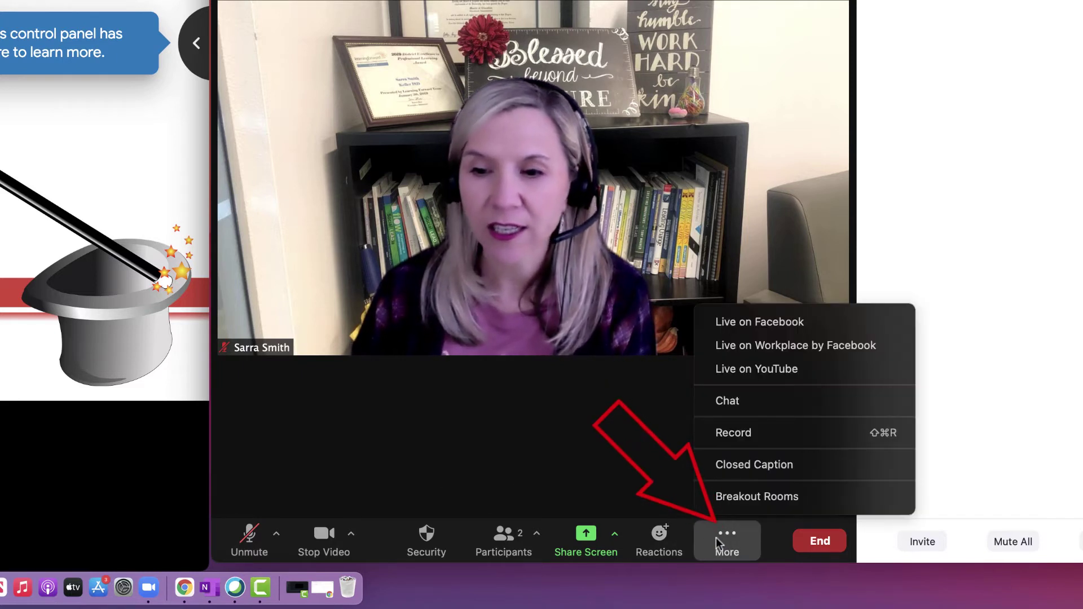
click(470, 461)
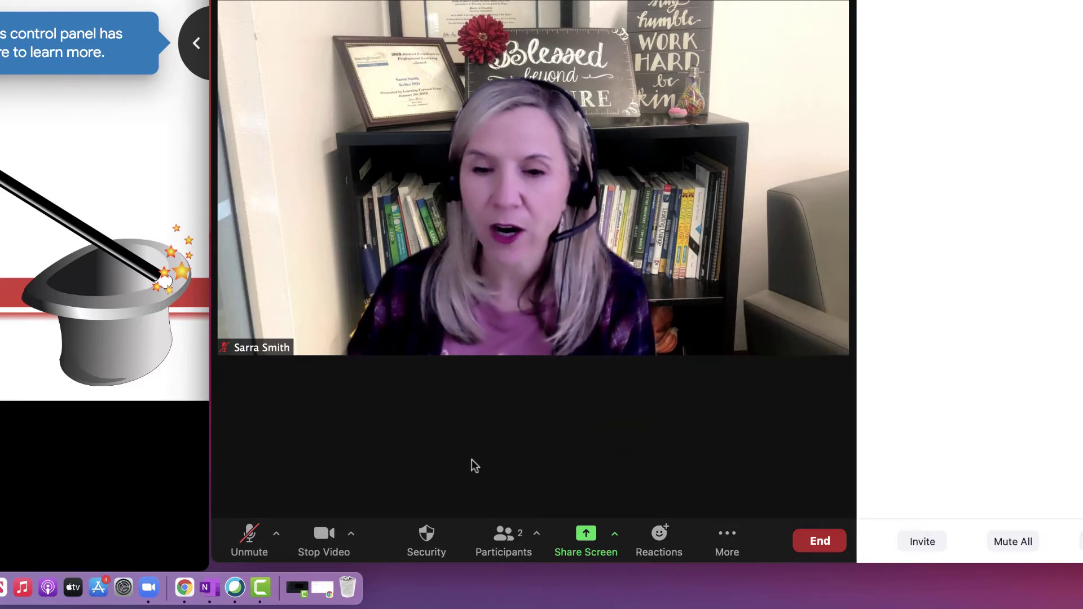
drag(208, 449, 5, 447)
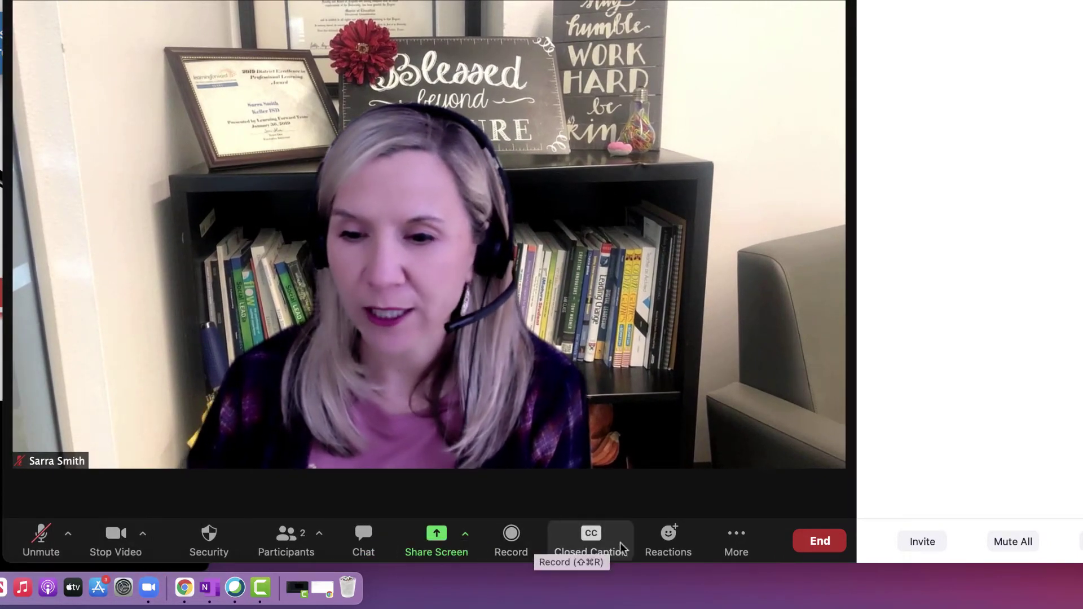
click(515, 547)
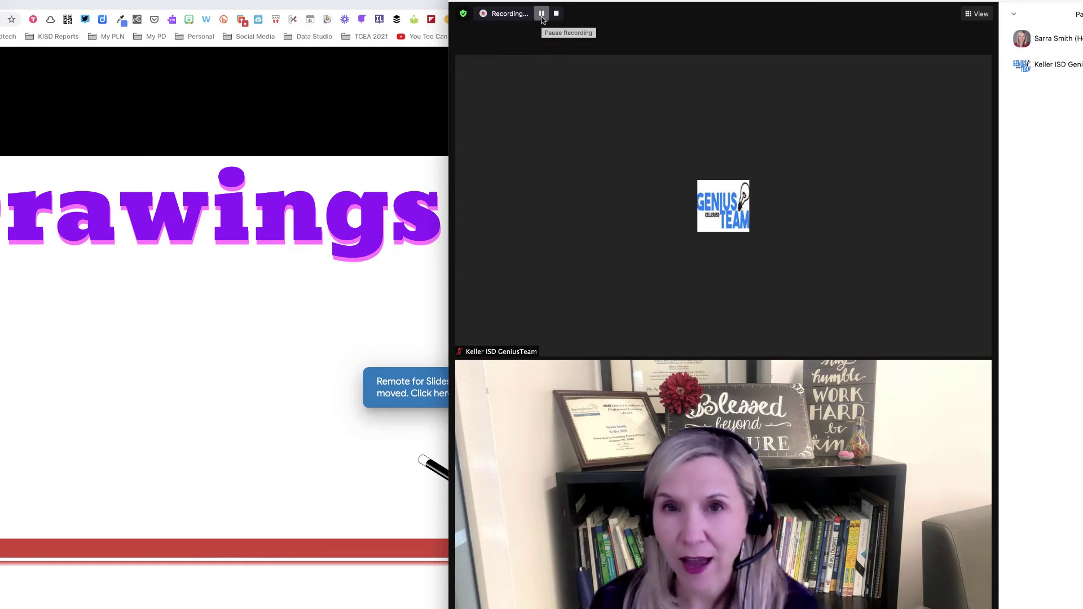
click(542, 17)
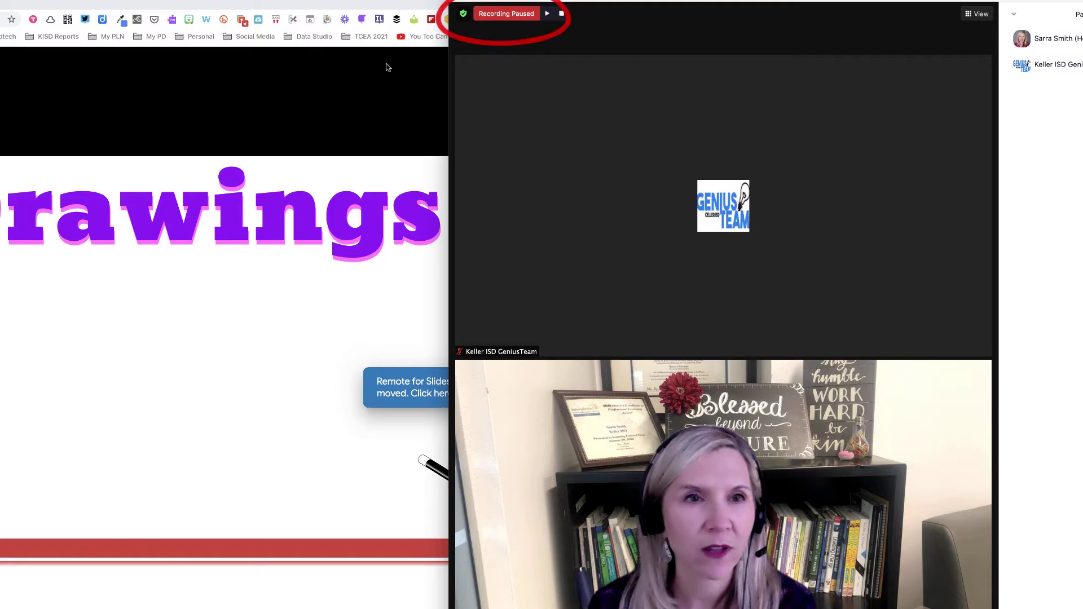
- Step the slides back to the title slide and resume the Zoom recording
click(255, 96)
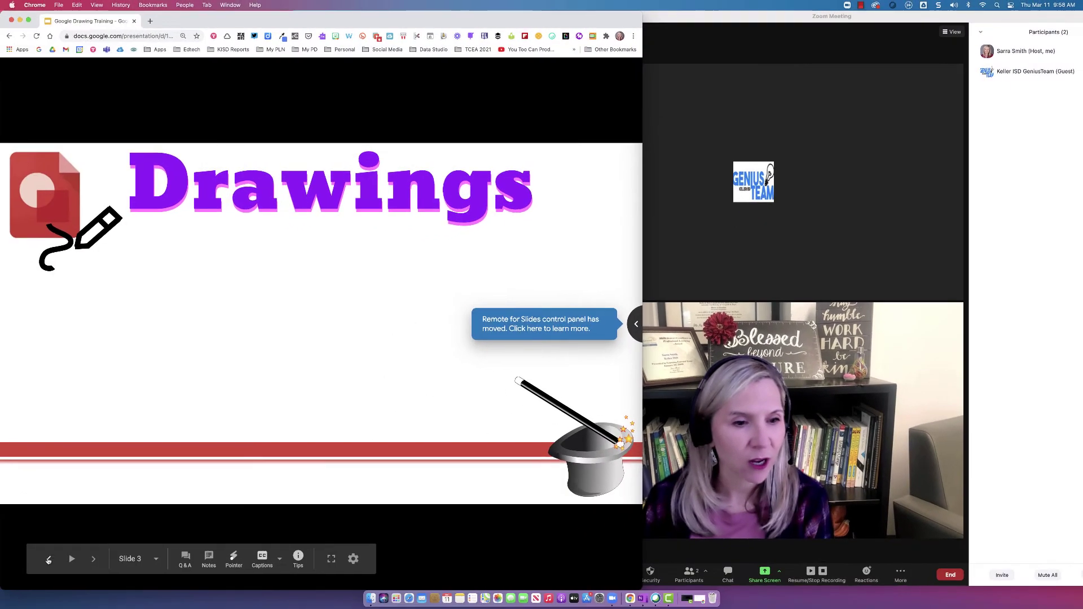
click(48, 559)
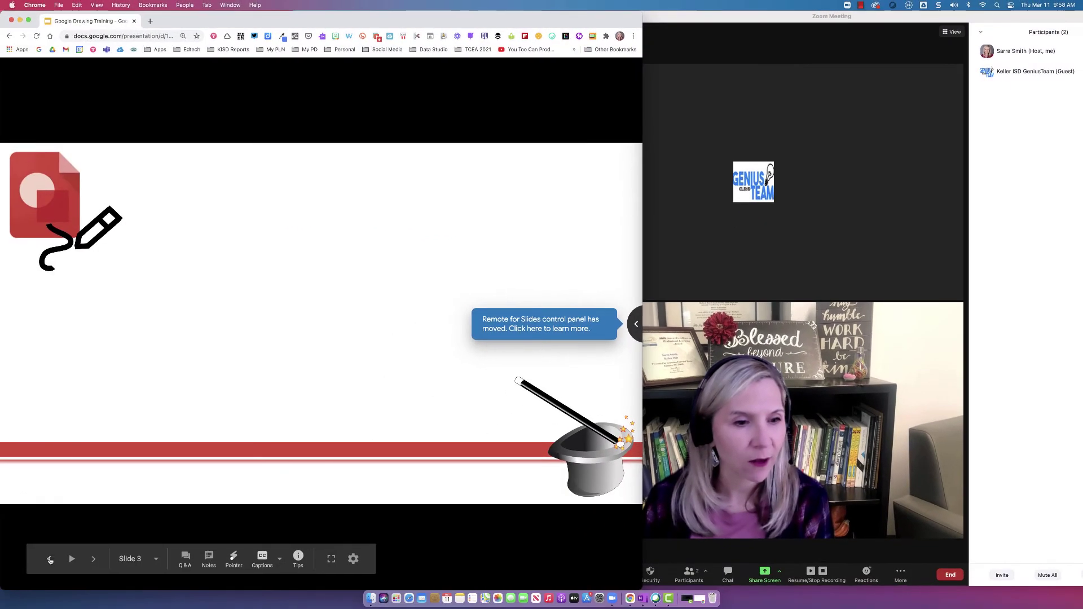
click(49, 558)
click(49, 559)
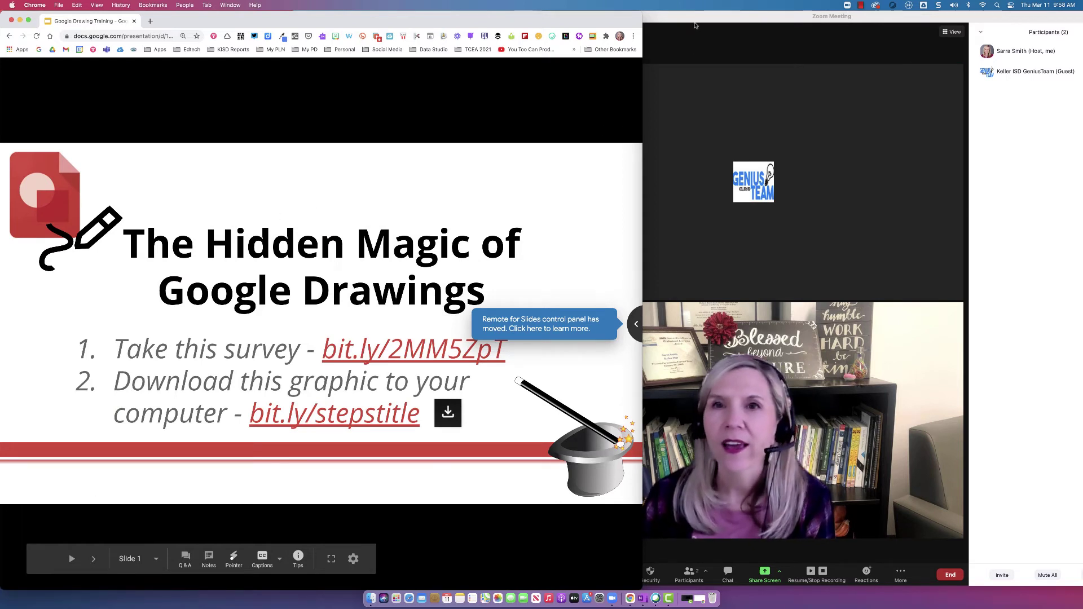
click(862, 60)
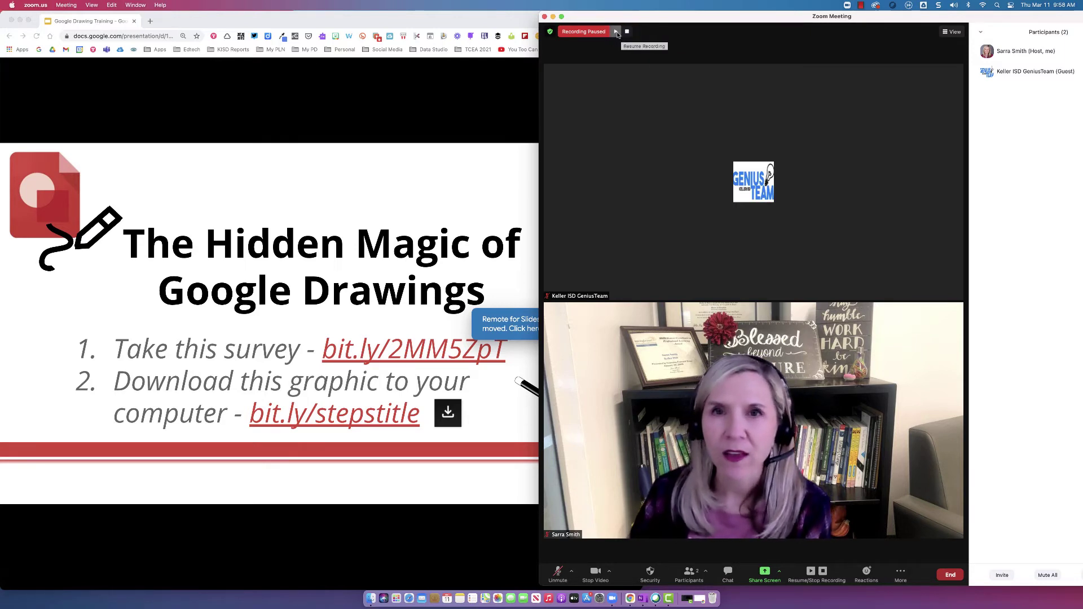
click(616, 32)
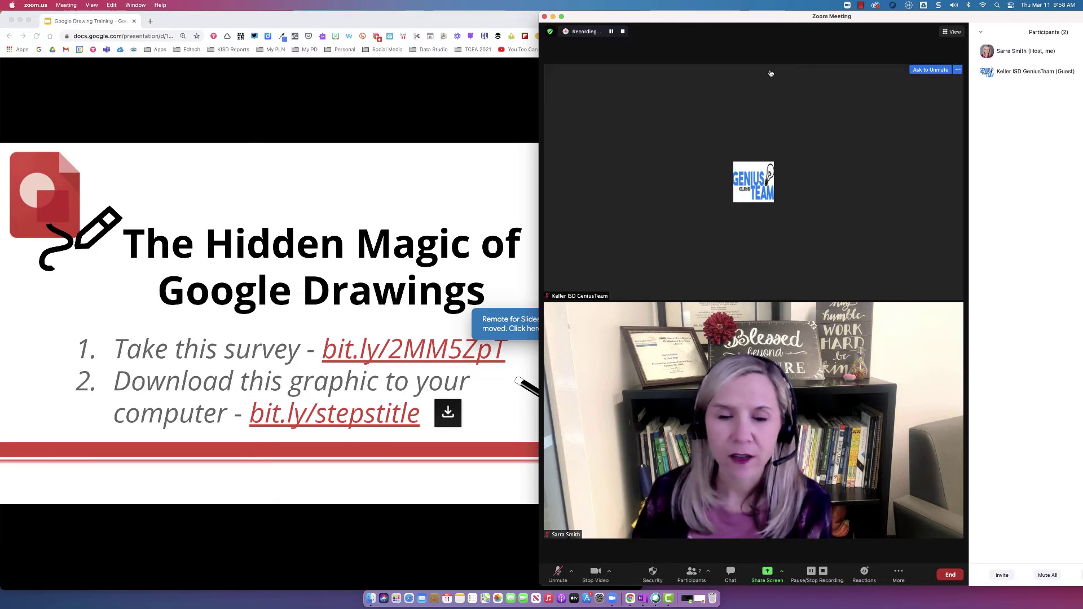
- Advance the slides to the Drawings slide, then pause and resume the Zoom recording
click(462, 110)
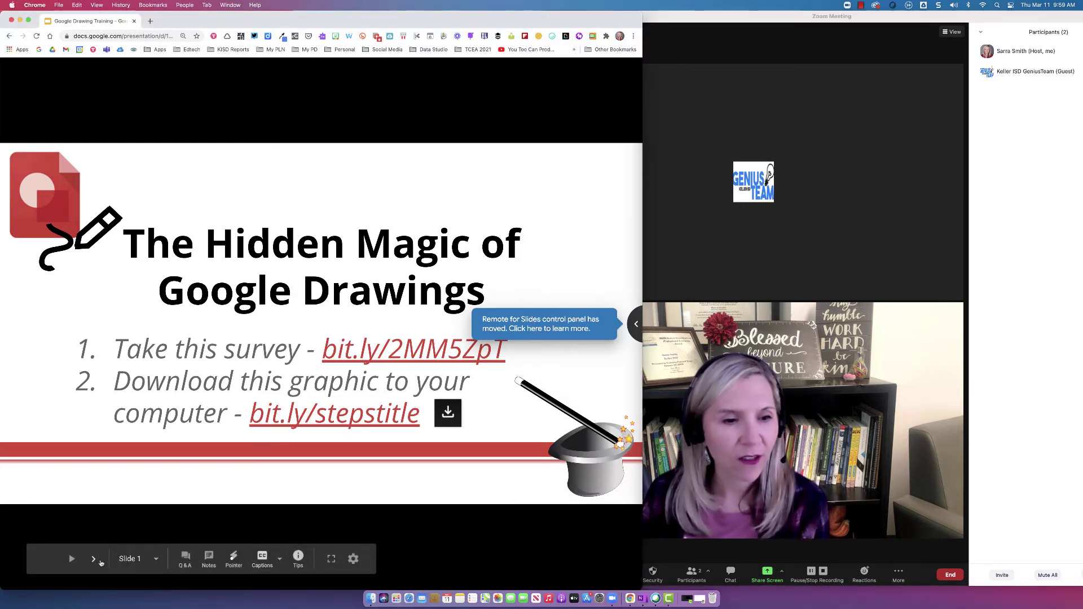
click(95, 561)
click(96, 561)
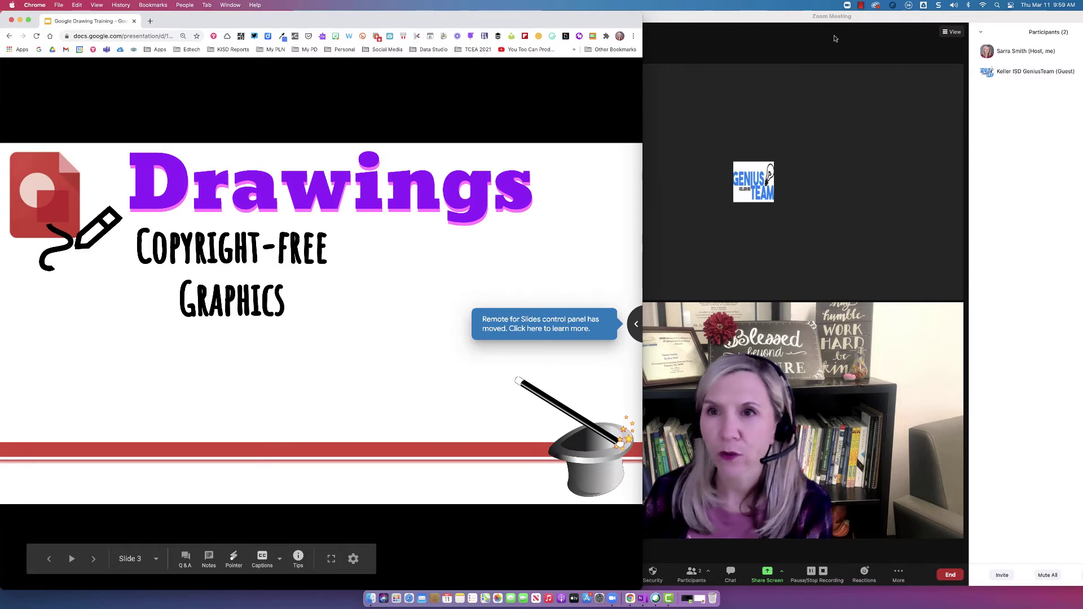
click(817, 41)
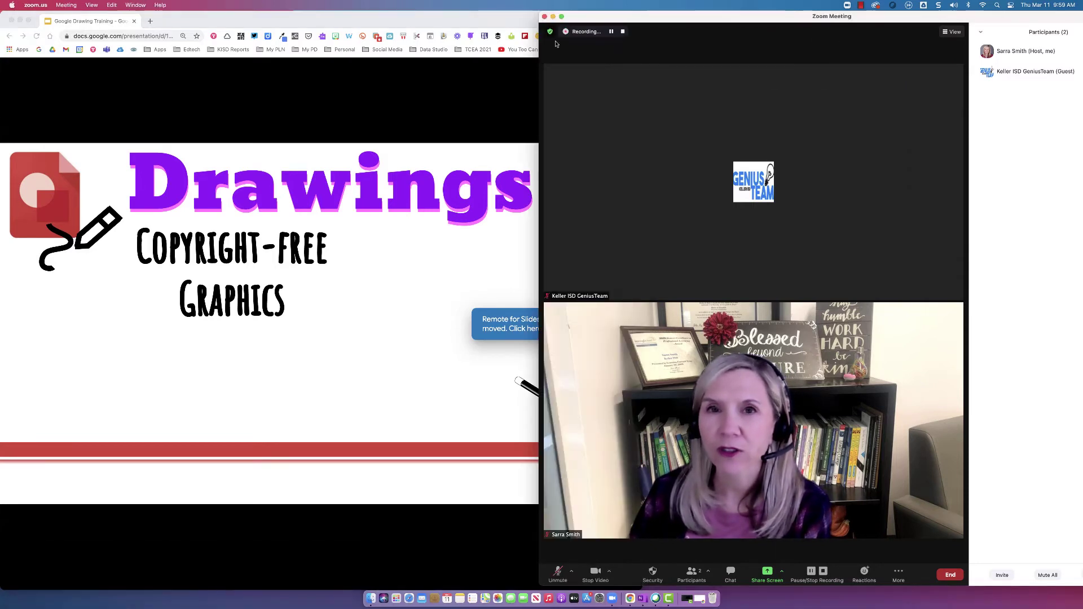
click(611, 32)
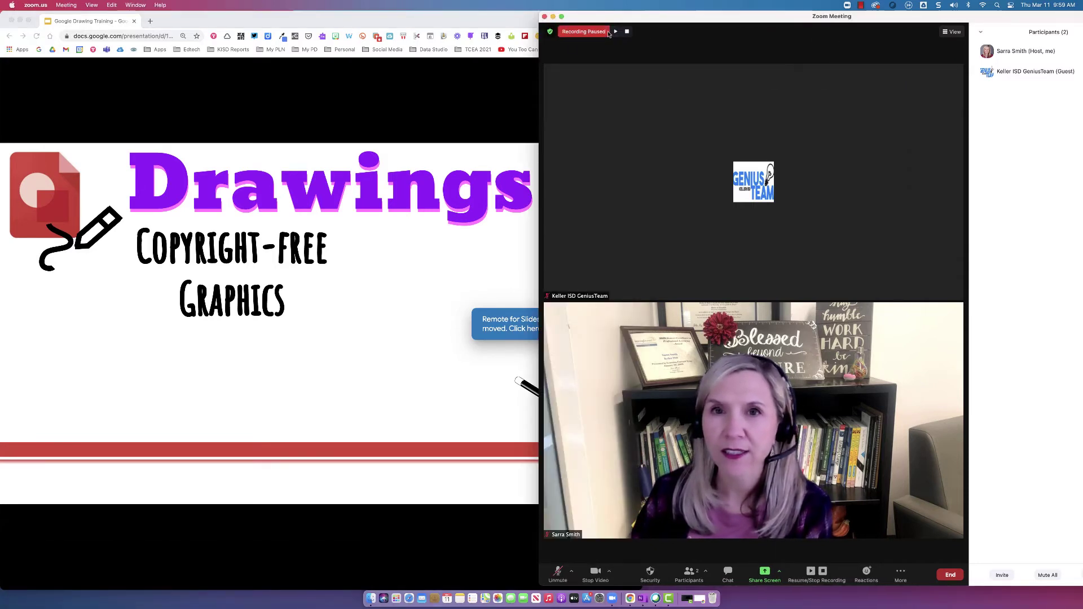
click(616, 32)
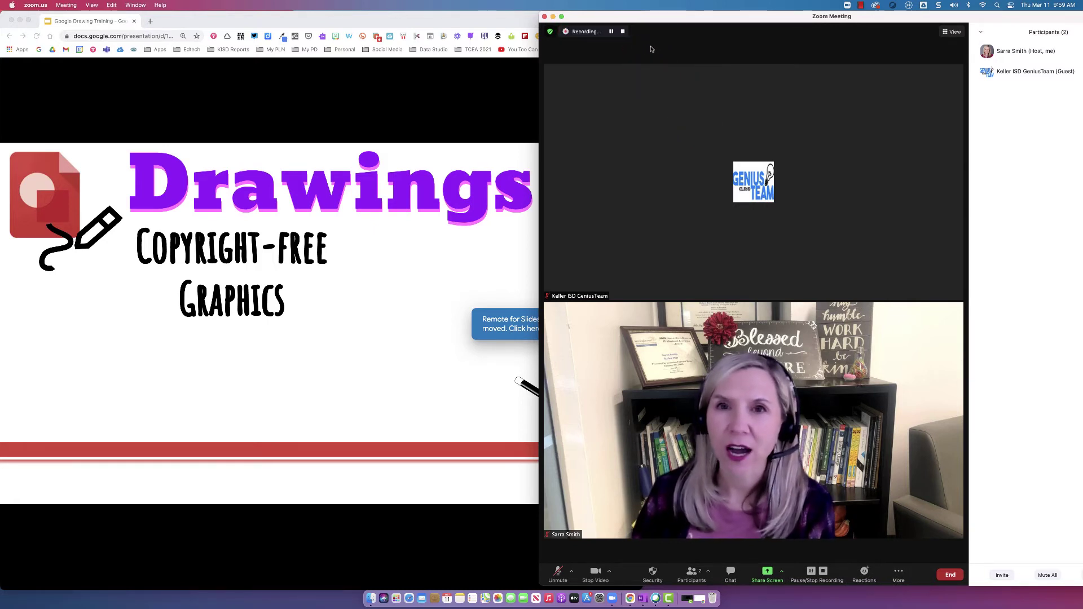
- Stop the Zoom recording and choose End Meeting for All
click(622, 32)
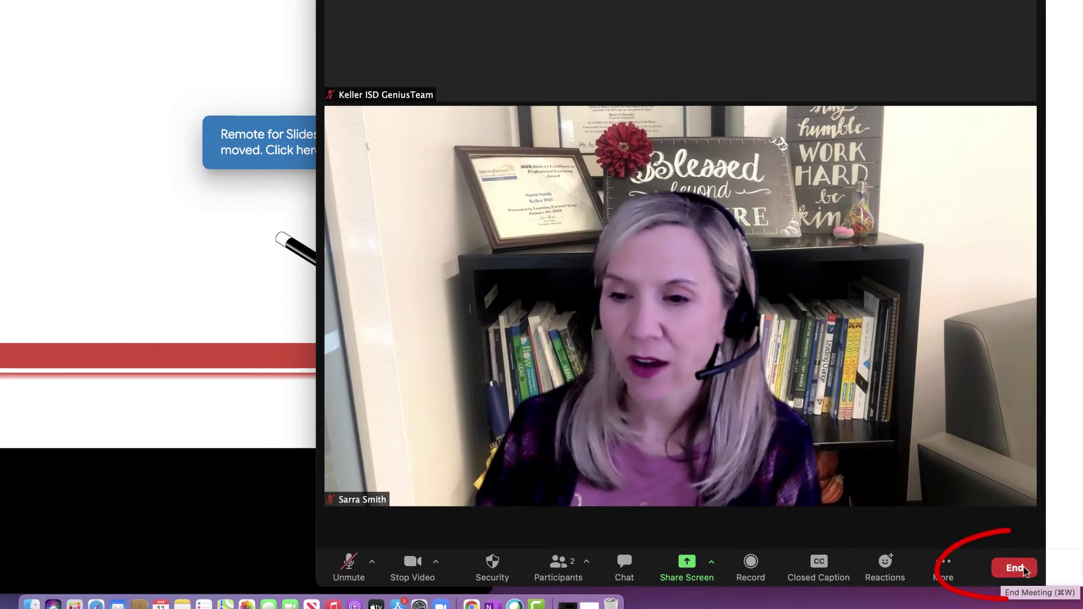
click(1026, 568)
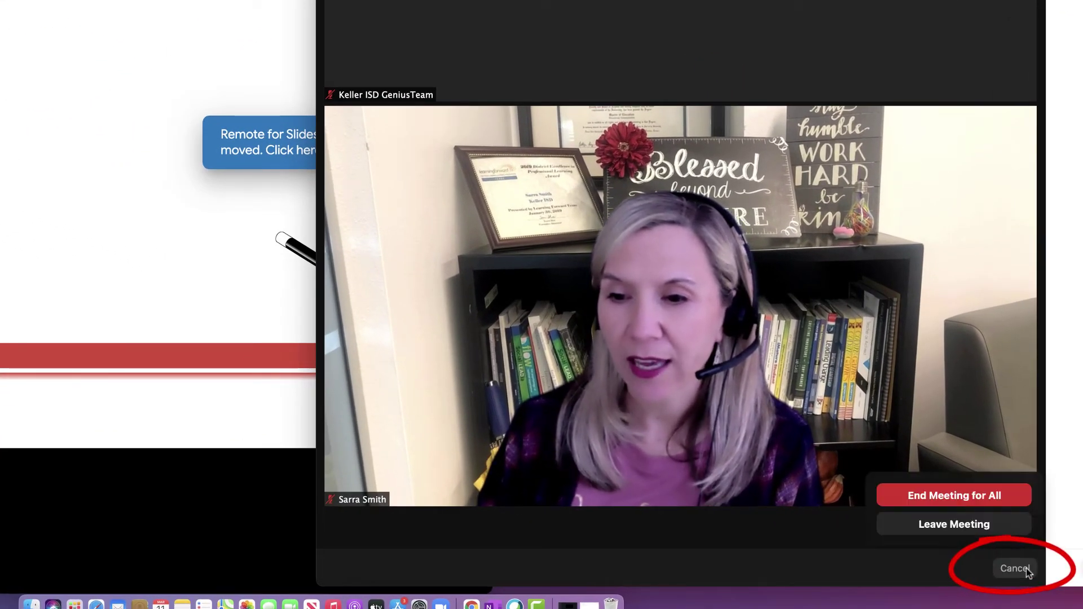
click(980, 497)
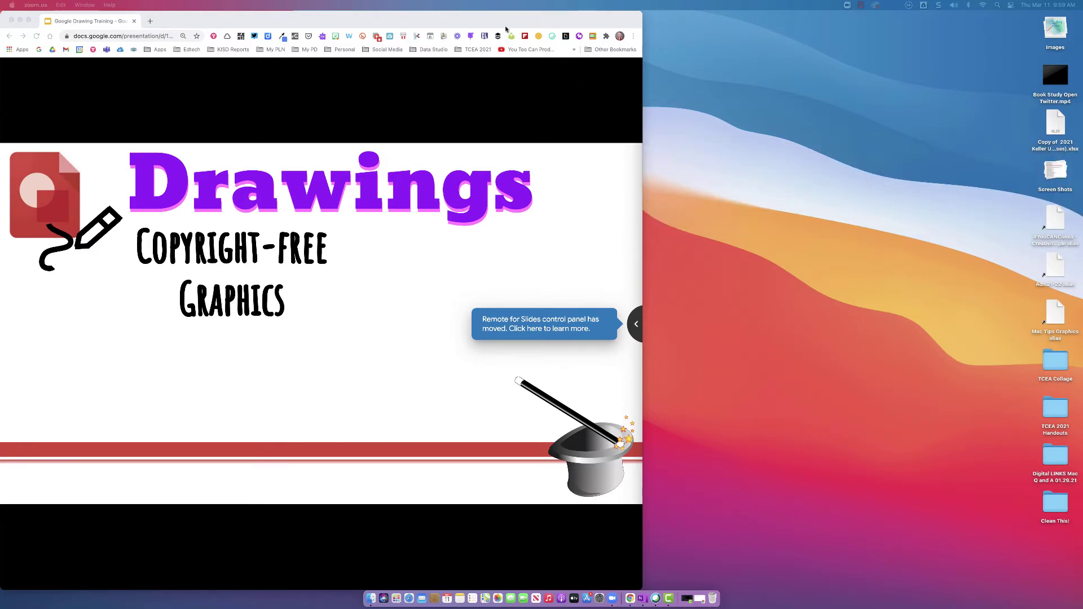
- Minimize Chrome and preview zoom_1.mp4 (1.9 MB) and zoom_0.mp4 in the enlarged Finder window
click(20, 20)
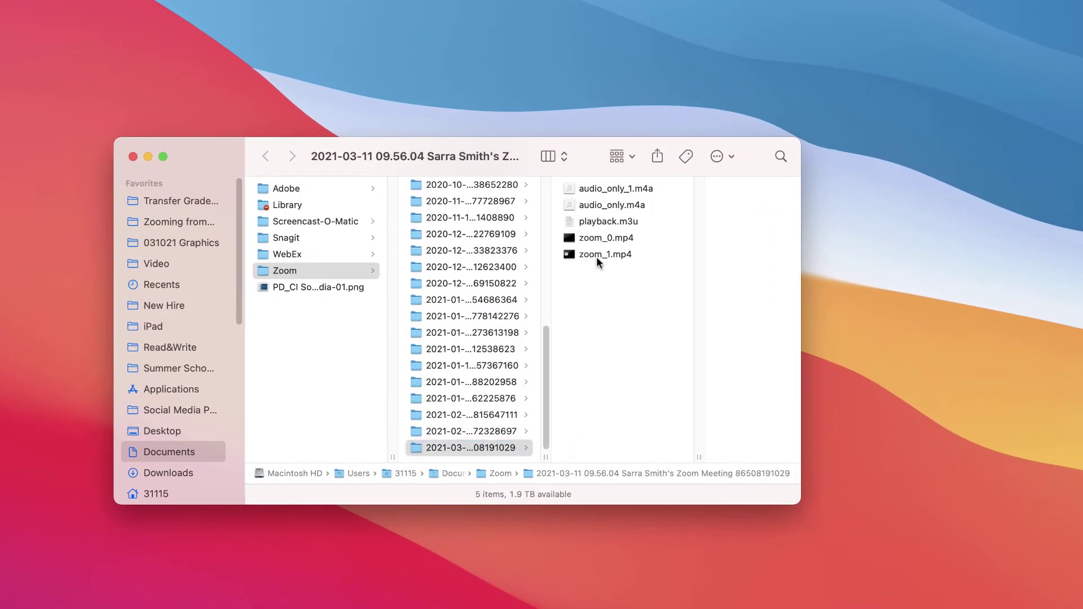
click(597, 256)
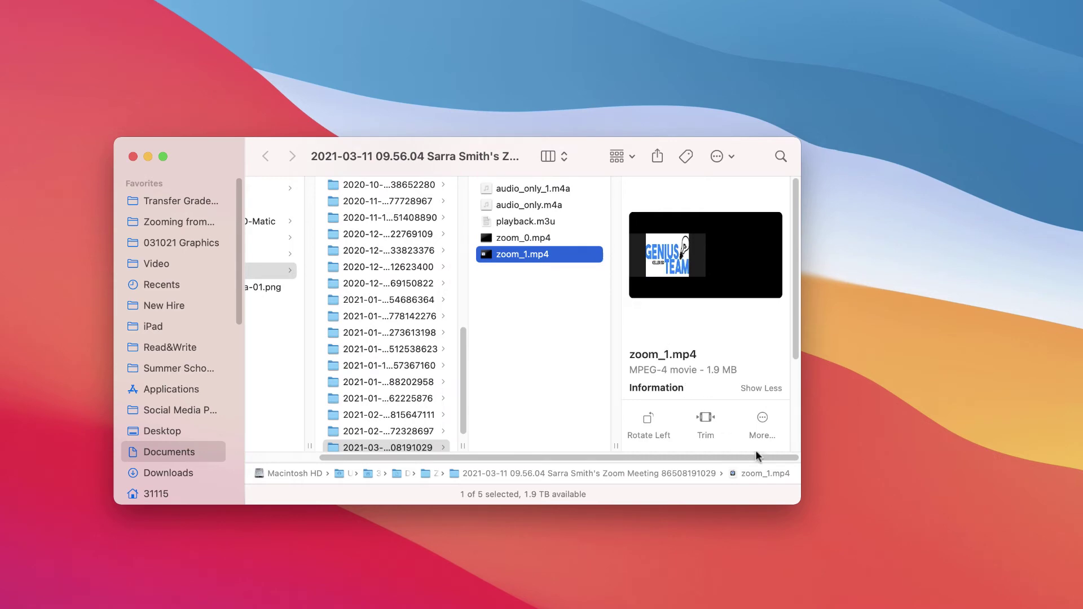
drag(801, 504, 931, 591)
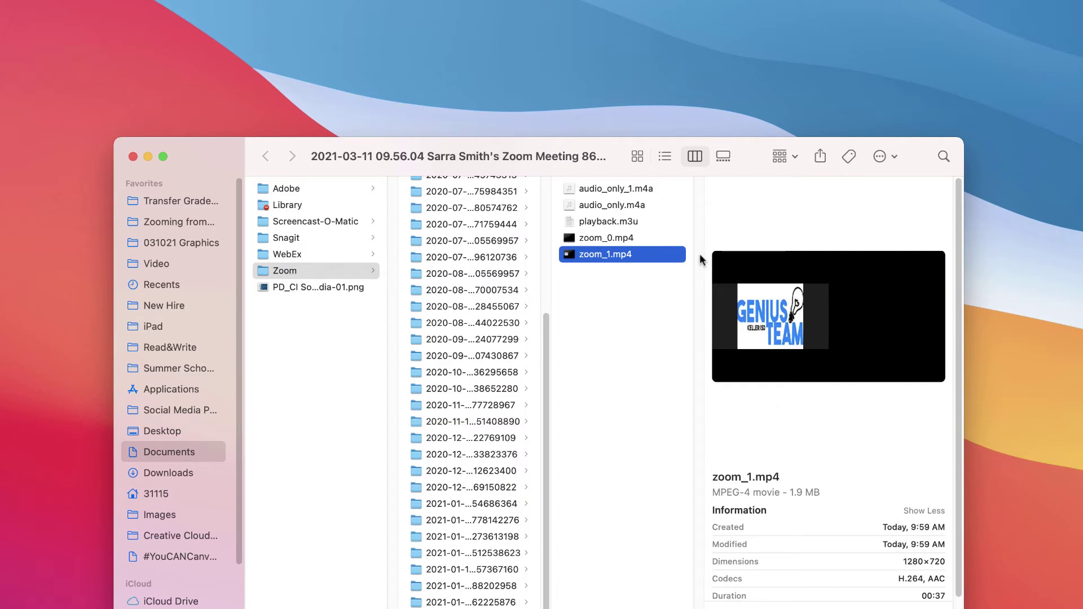
click(647, 240)
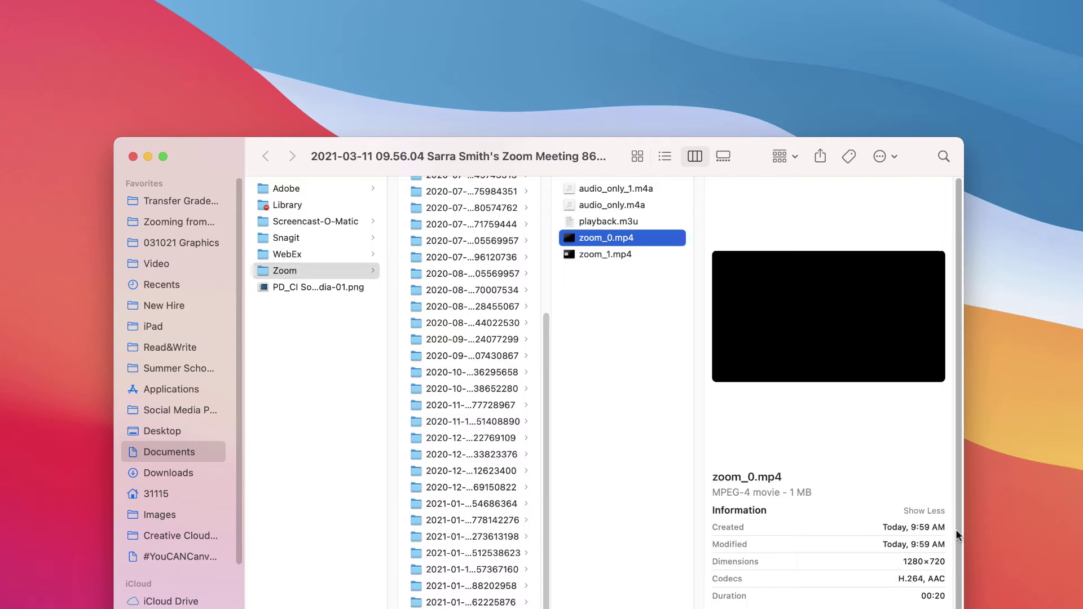
click(606, 254)
click(615, 239)
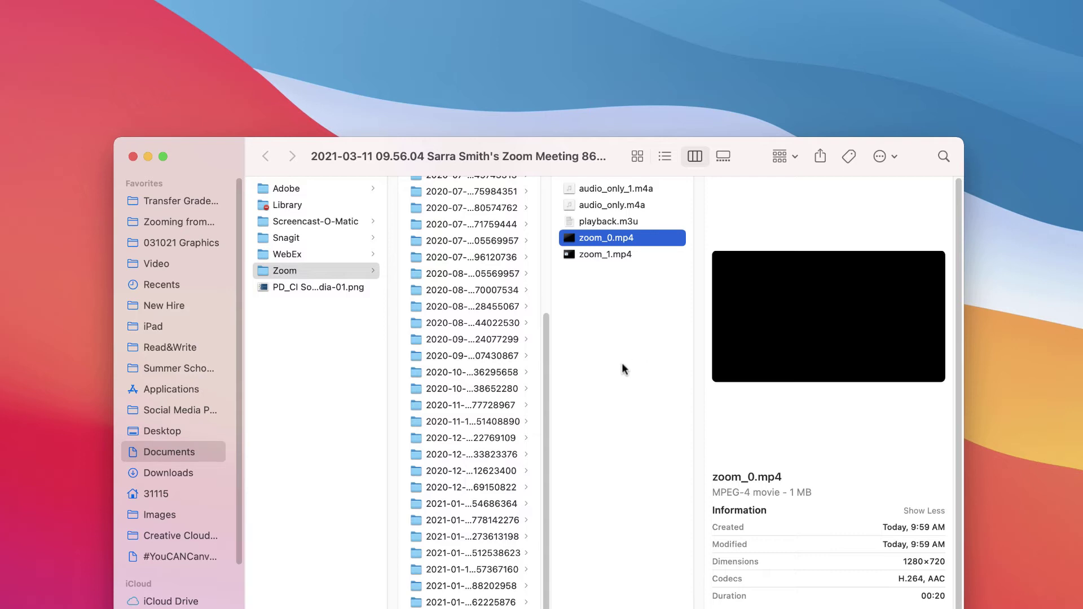
click(636, 254)
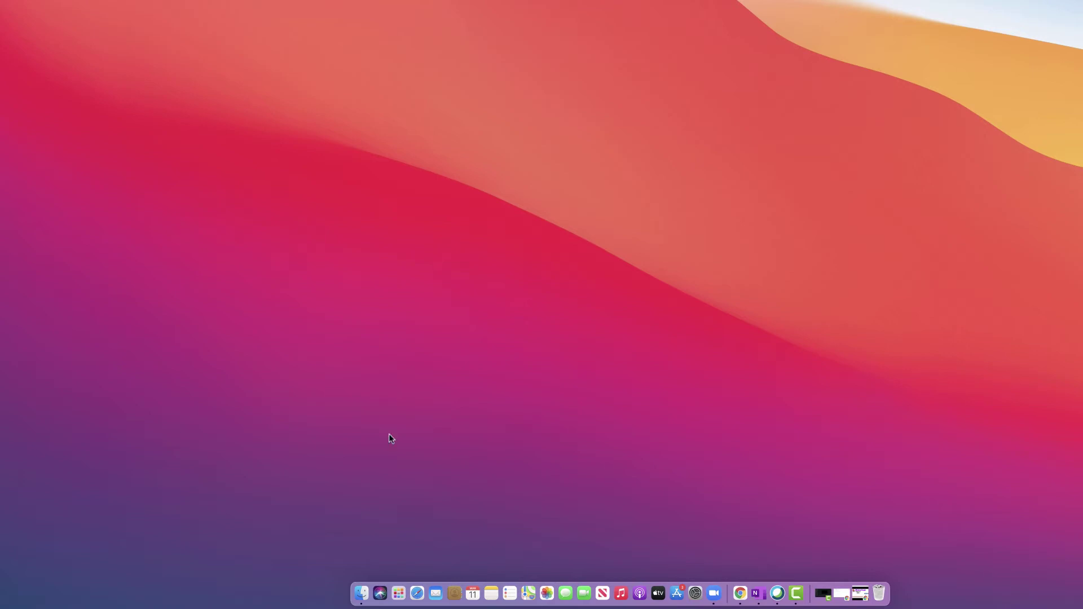
- In a new Finder window, go to Documents > Zoom > 2021-03-11 and select zoom_1.mp4
click(361, 593)
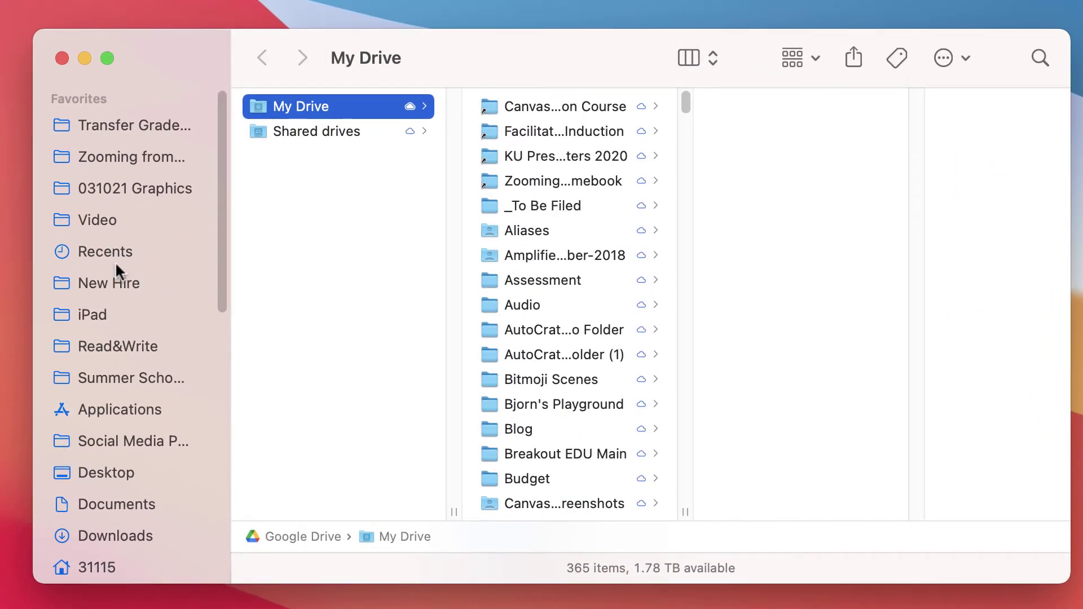
scroll(115, 264, down, 3)
click(113, 416)
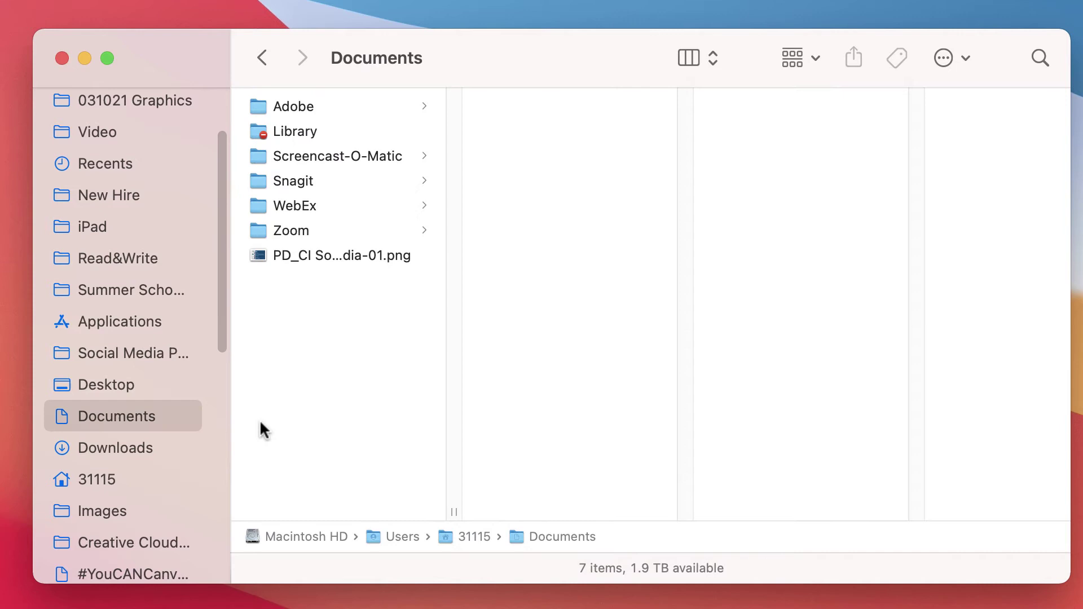
click(275, 228)
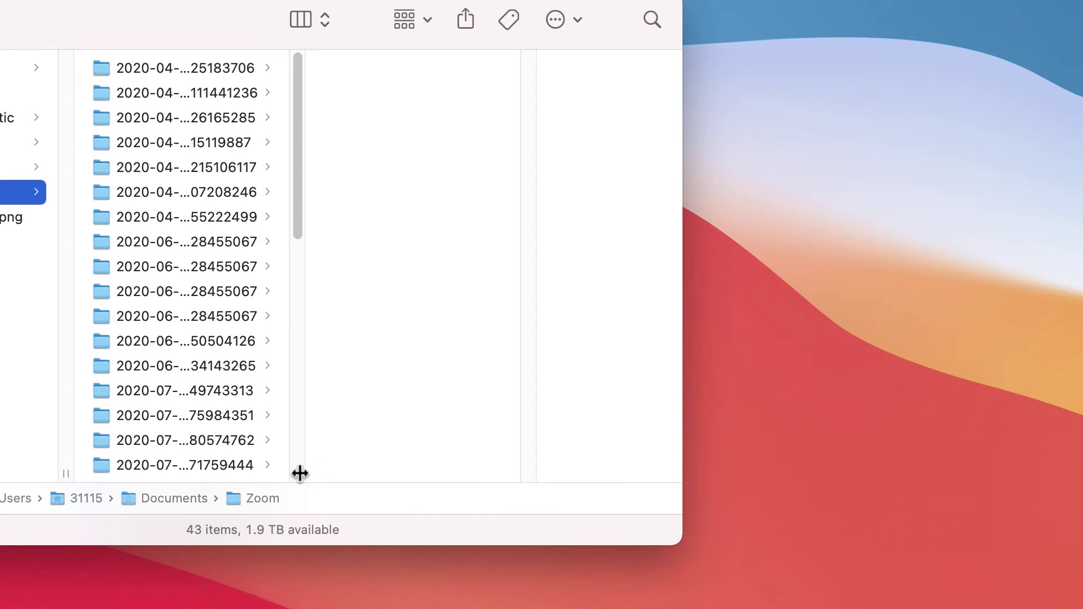
drag(299, 474, 512, 472)
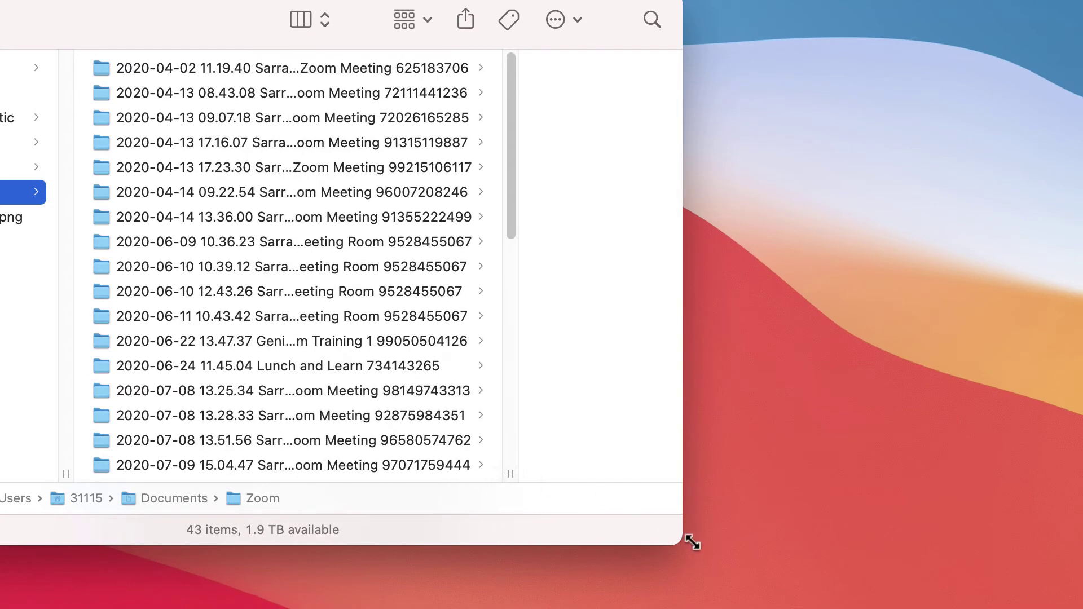
drag(693, 542, 1082, 608)
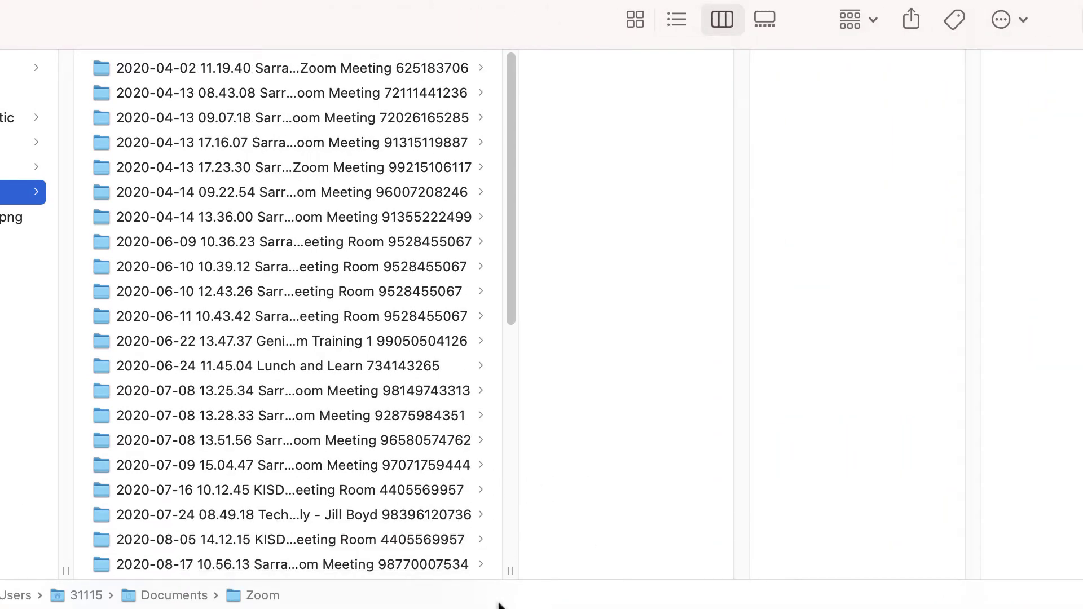
drag(510, 570, 767, 570)
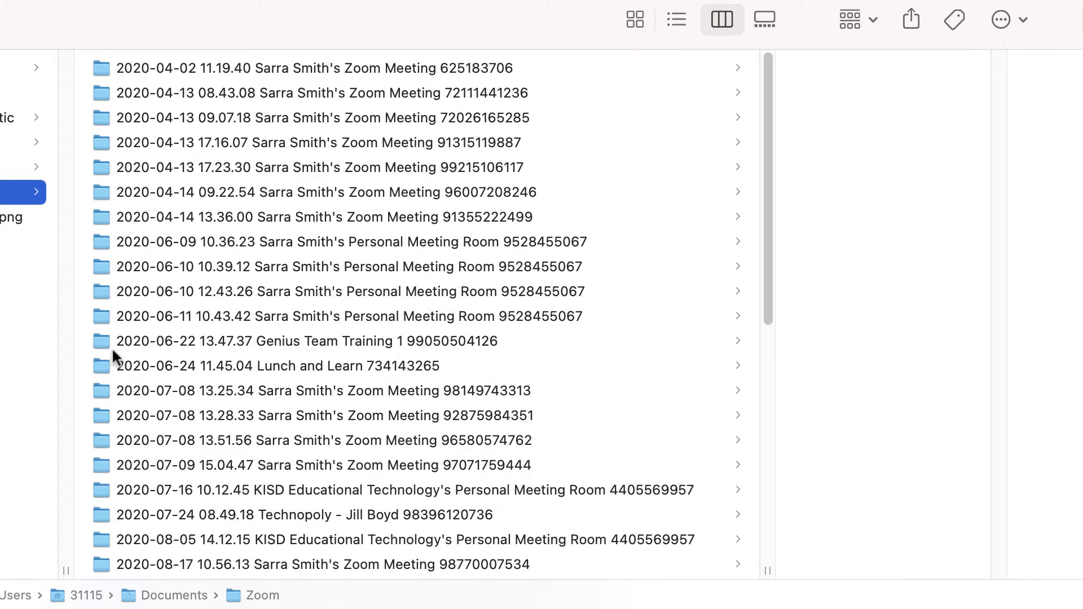
scroll(295, 339, down, 10)
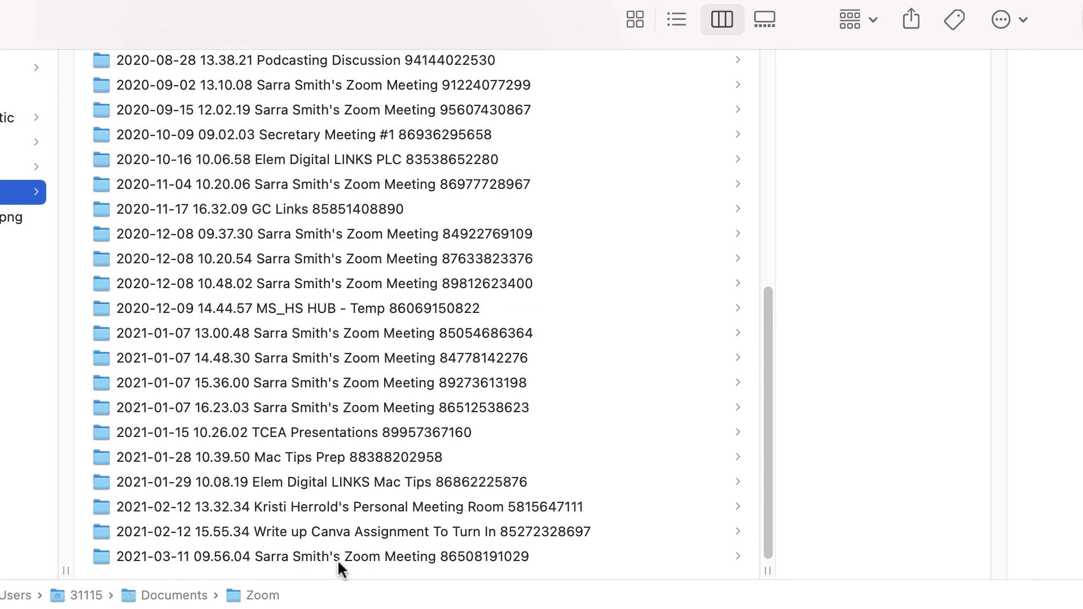
click(192, 557)
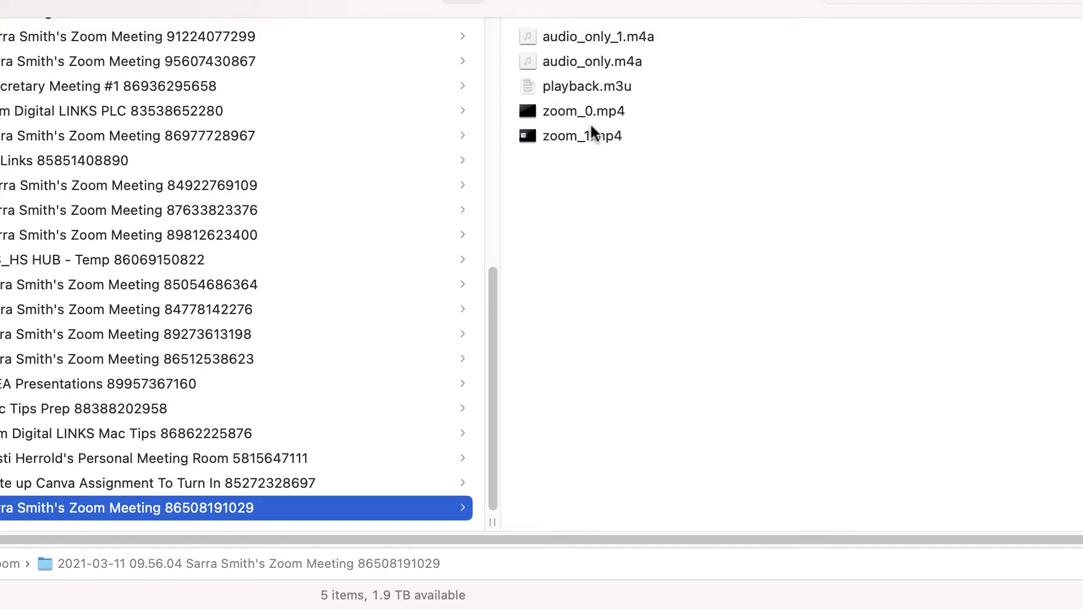
click(550, 136)
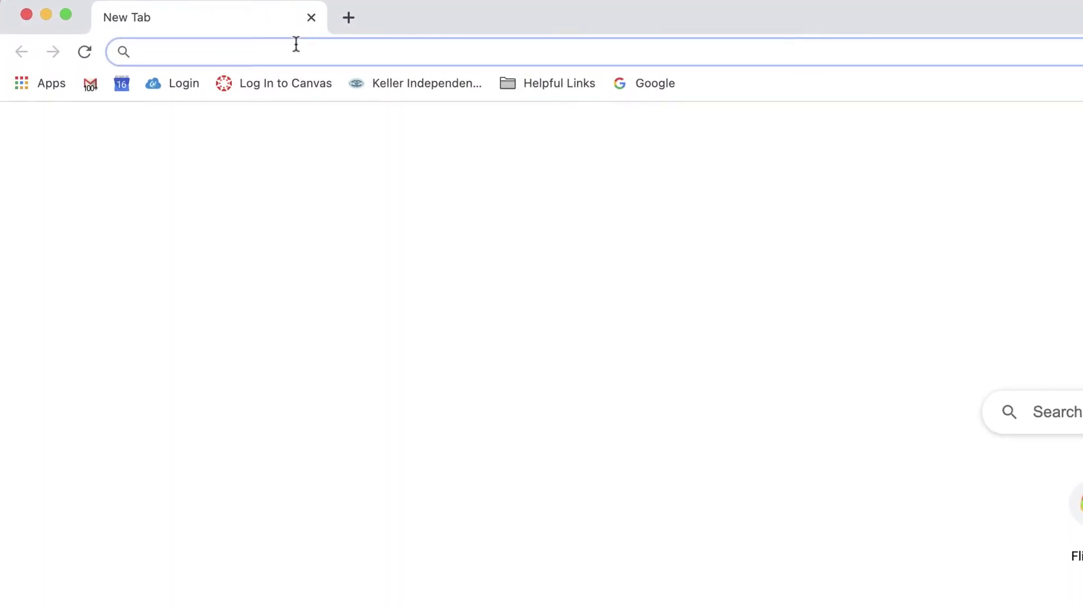
- Go to bit.ly/KUOnDemand2021 in Chrome
text(bit.)
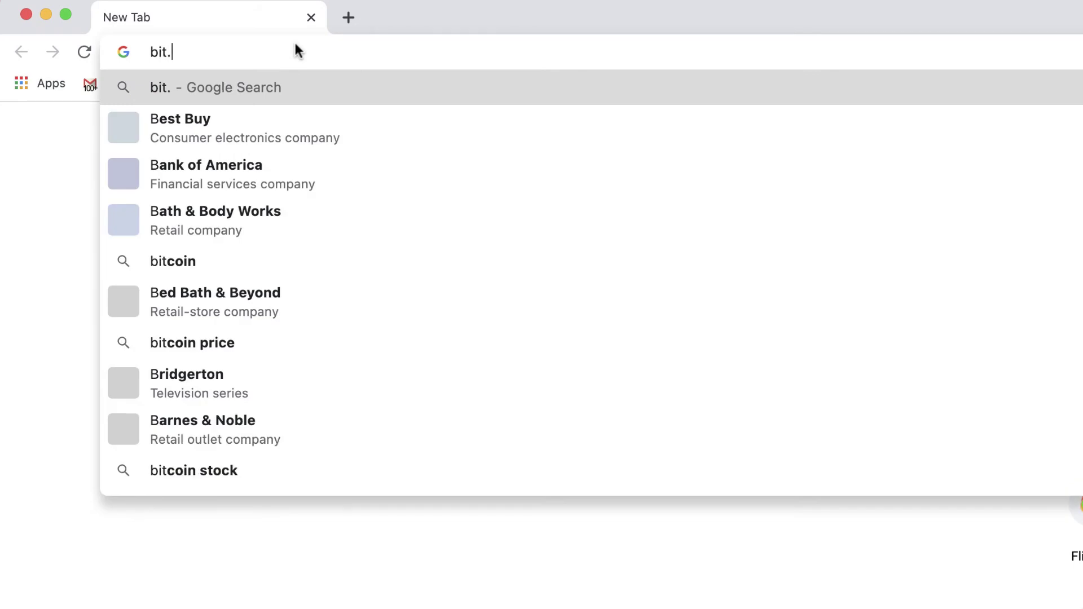
text(ly/)
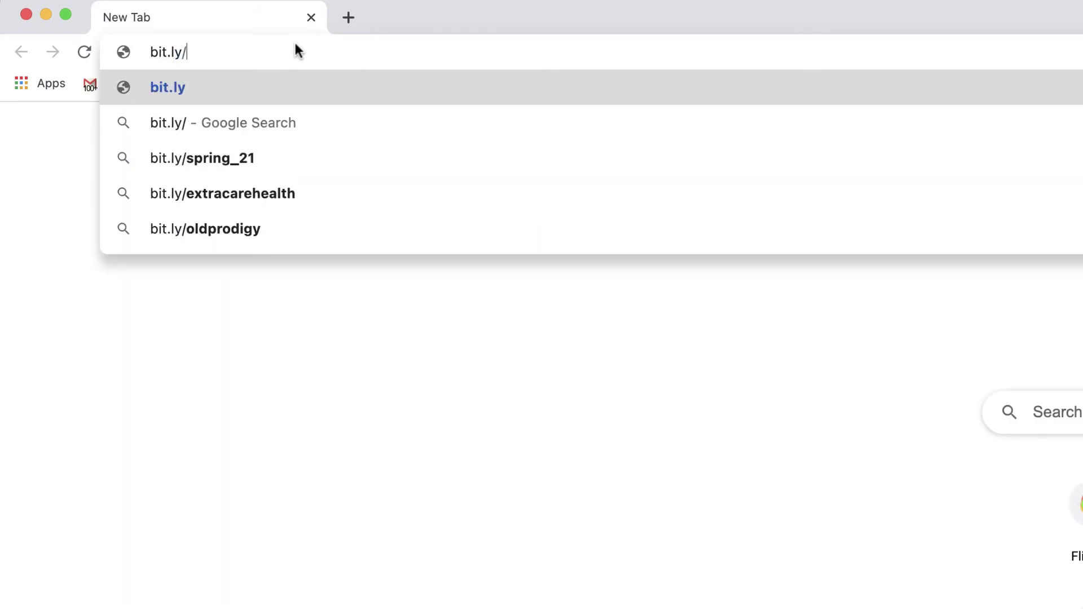
text(KUOn)
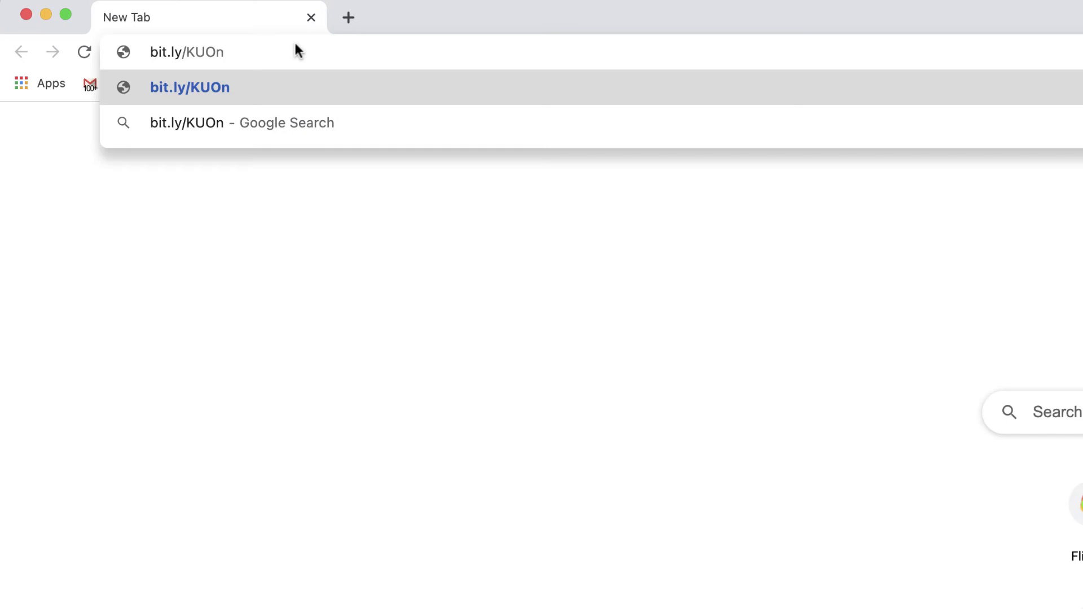
text(Demand)
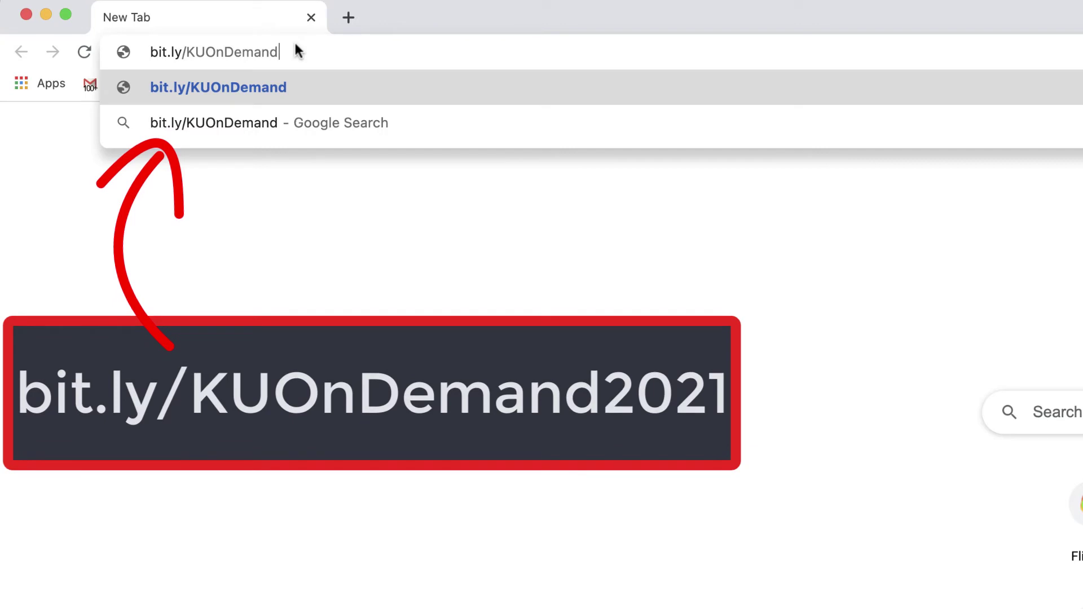
text(2021)
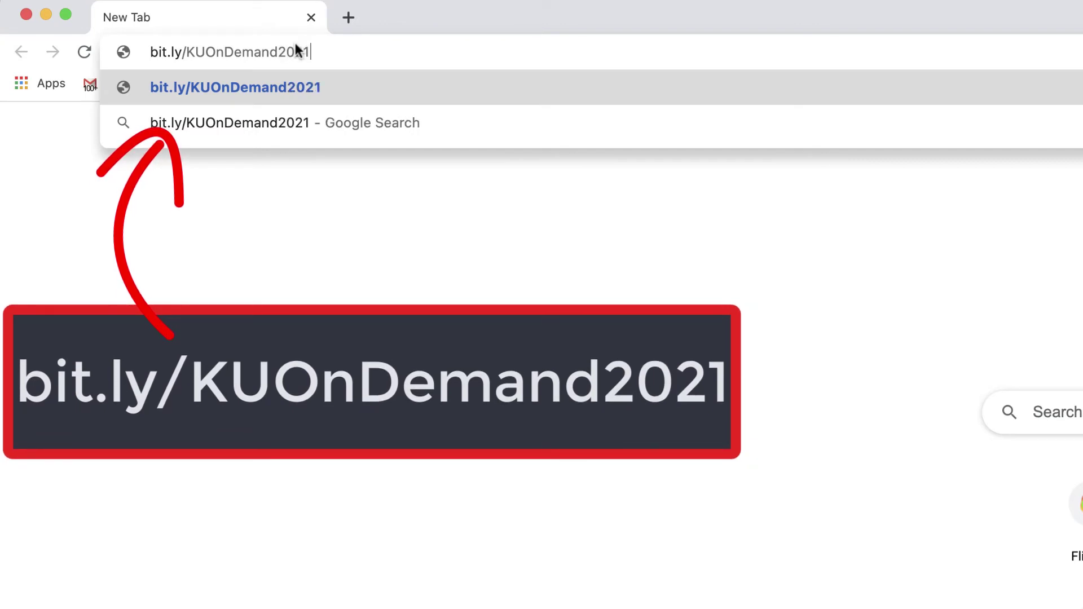
key(Return)
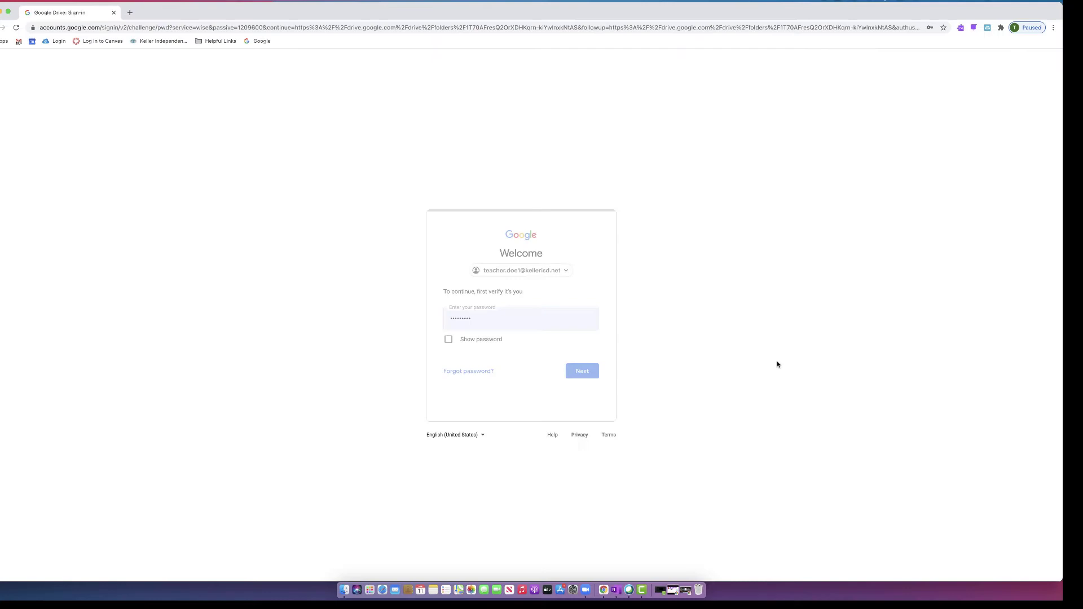
- Finish signing in, dismiss the sharing tip, and open the KU3 Aeries Query for Beginners folder
key(XF86AudioRaiseVolume)
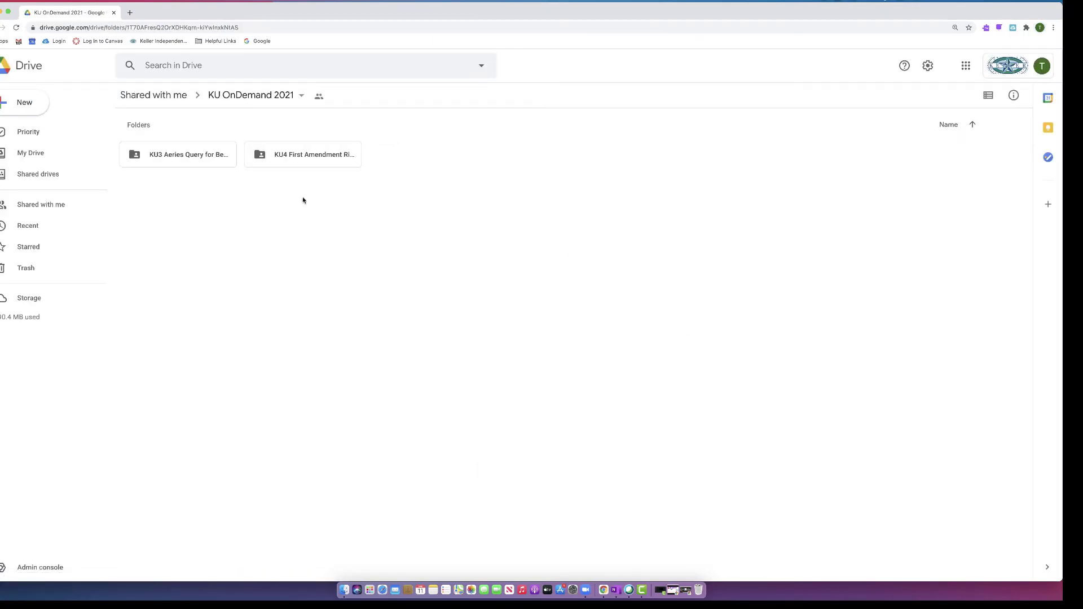
click(988, 97)
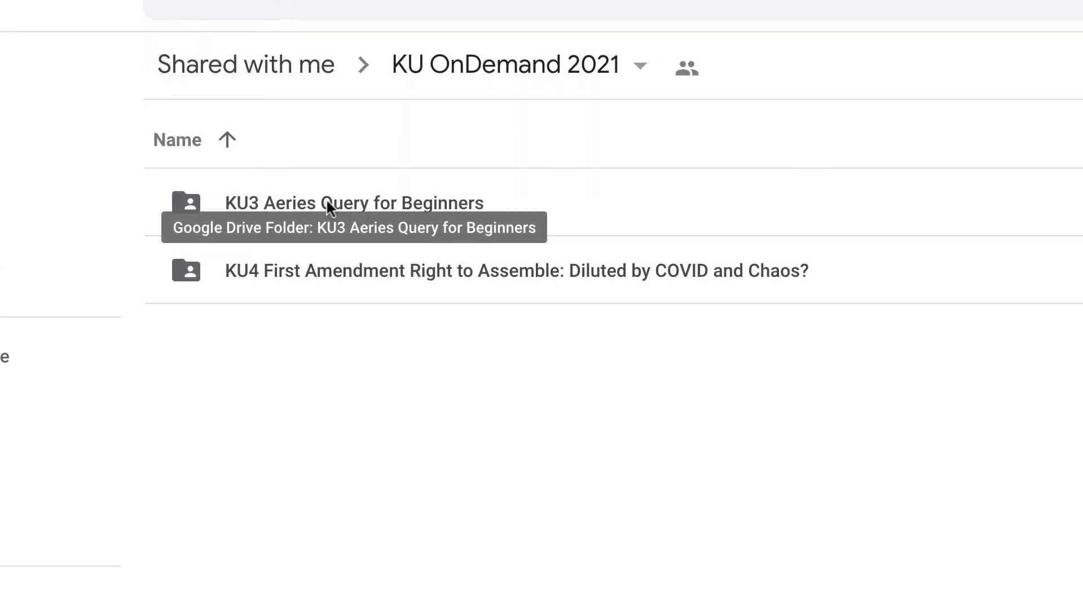
double_click(310, 204)
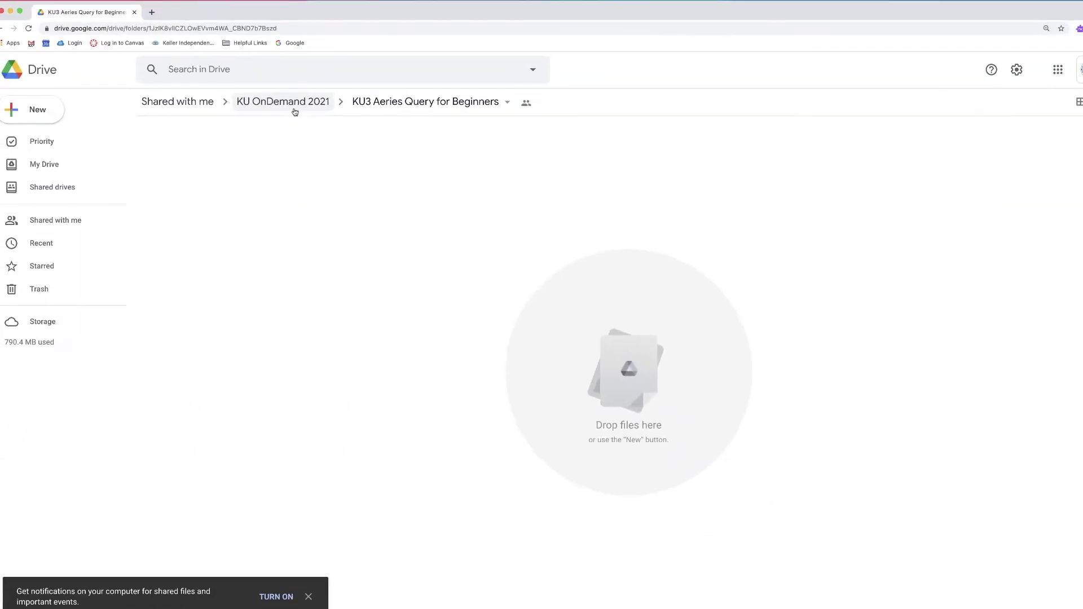
click(296, 110)
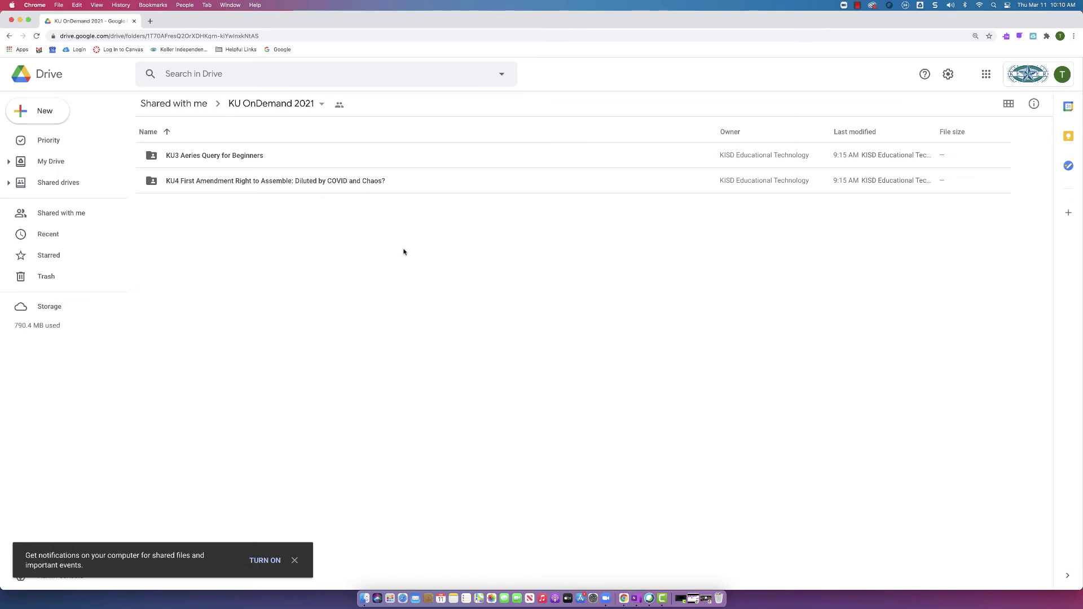
double_click(178, 157)
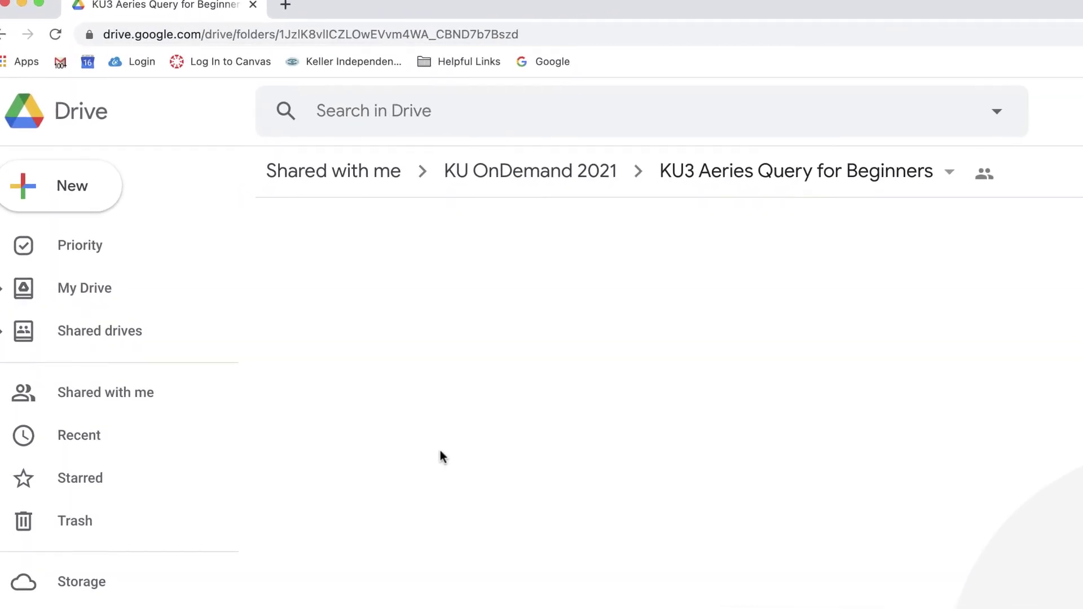
- Use New > File upload to upload zoom_1.mp4 from Documents > Zoom > the 2021-03-11 folder
click(76, 202)
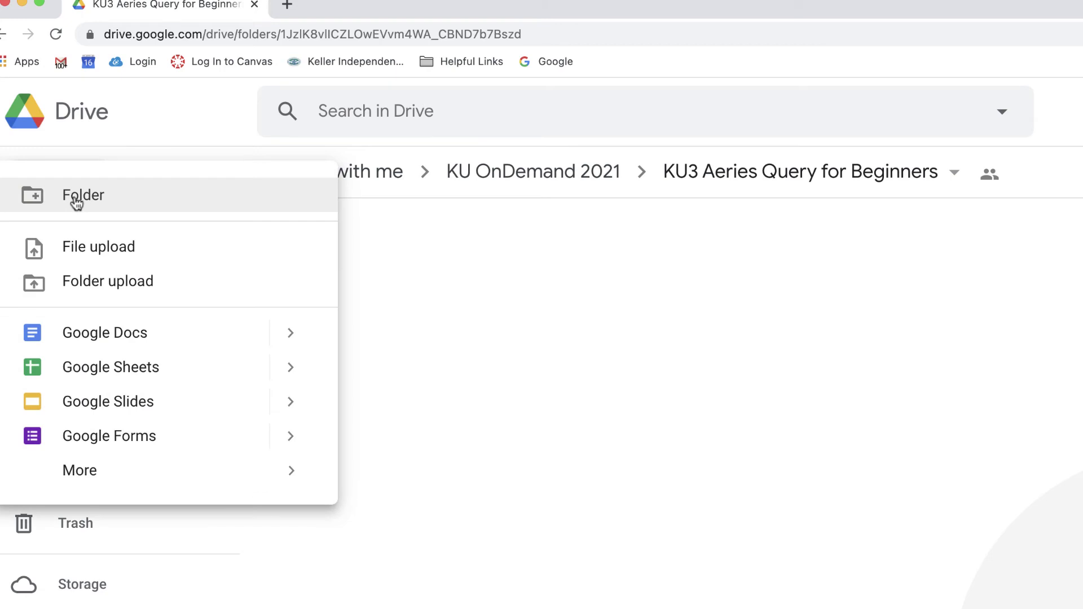
click(118, 253)
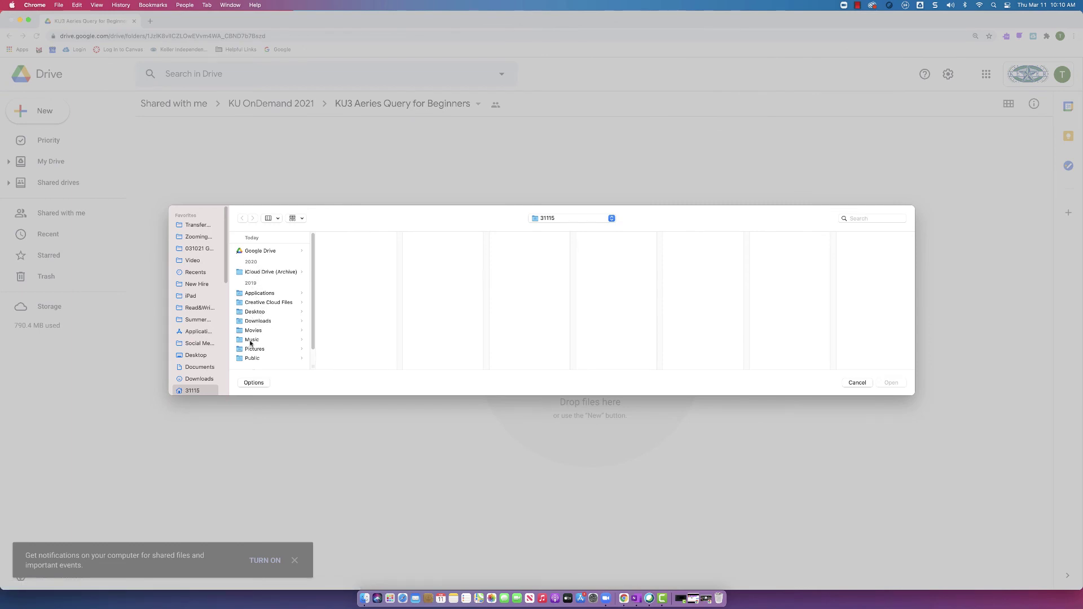
click(195, 368)
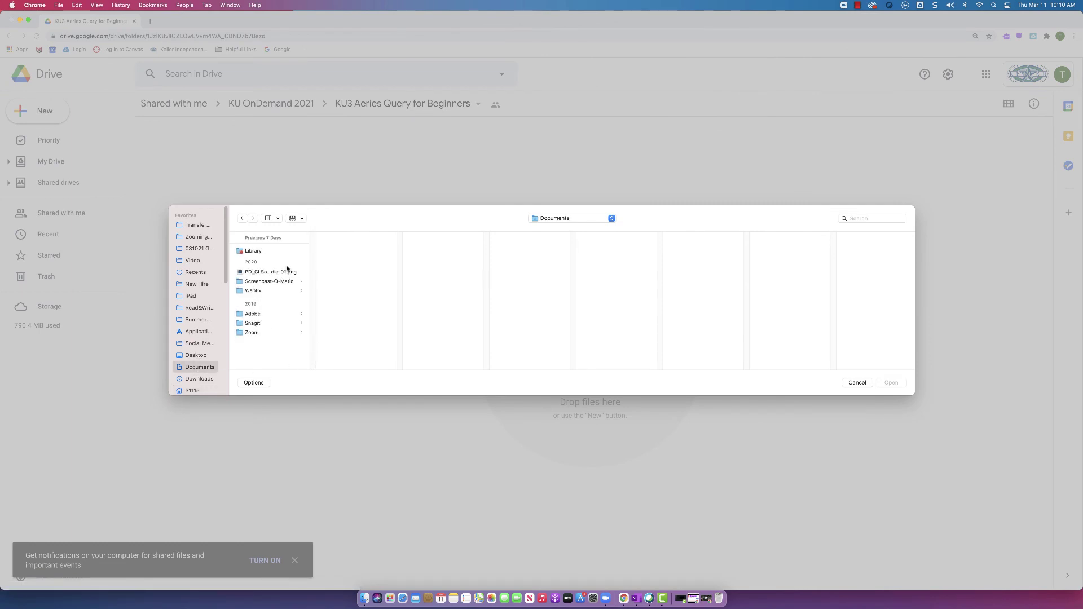
click(259, 333)
scroll(349, 287, down, 10)
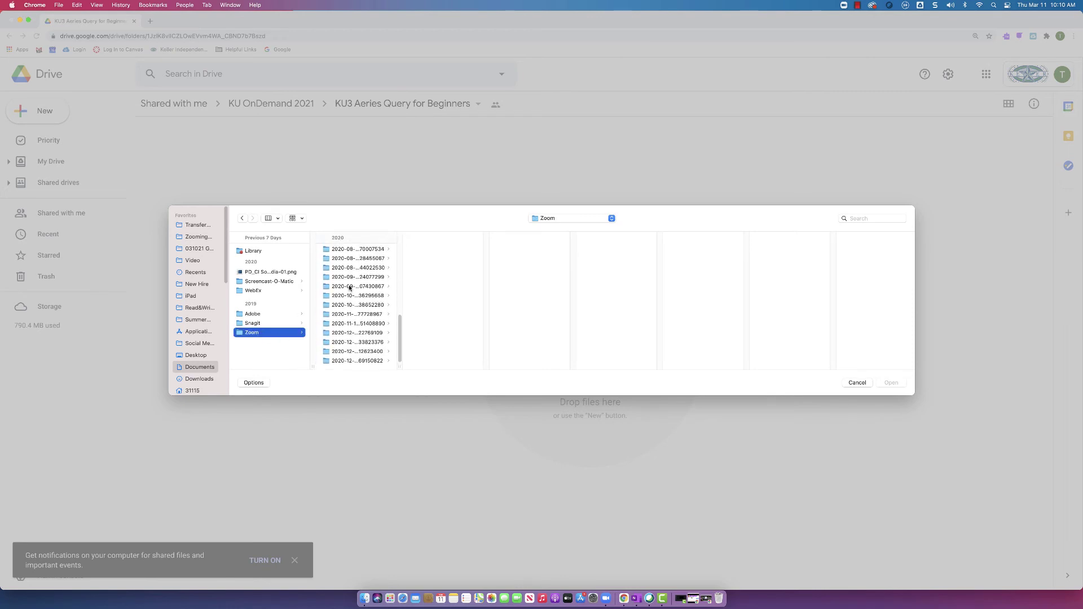
click(343, 362)
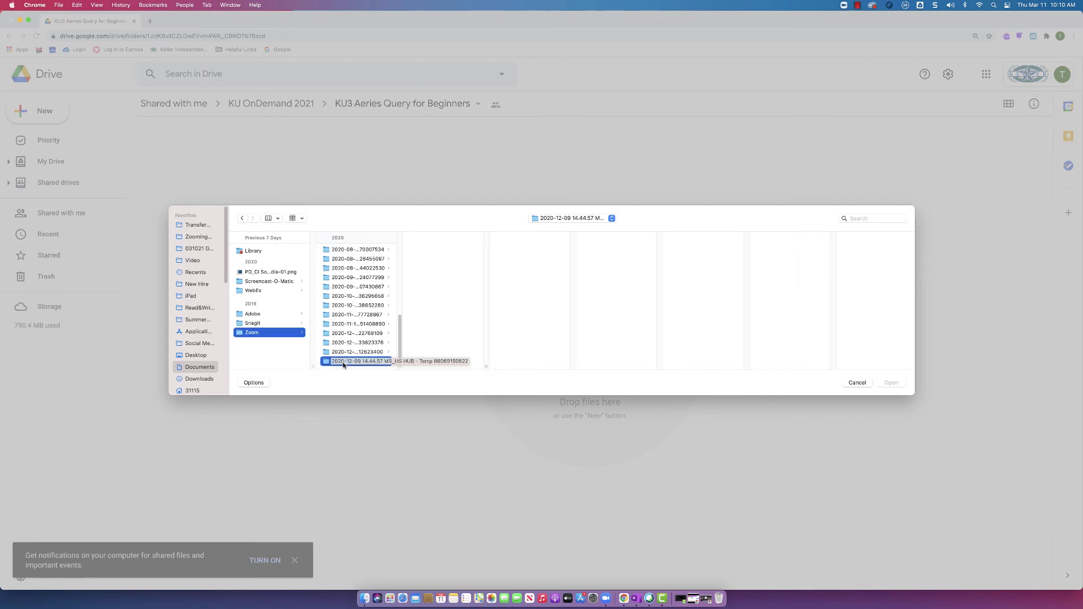
drag(487, 366, 543, 366)
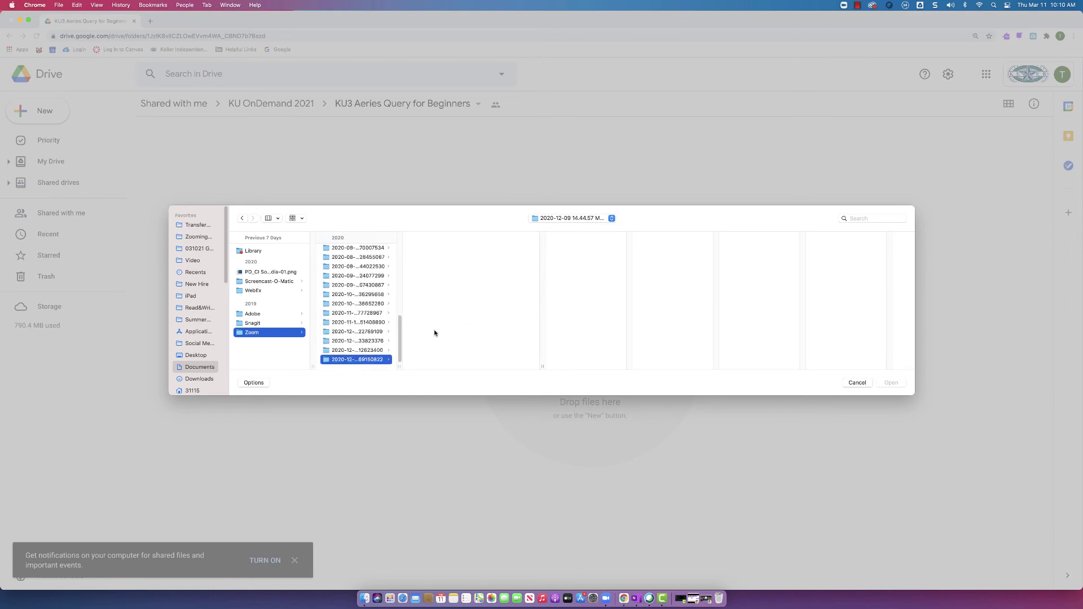
click(549, 219)
click(558, 229)
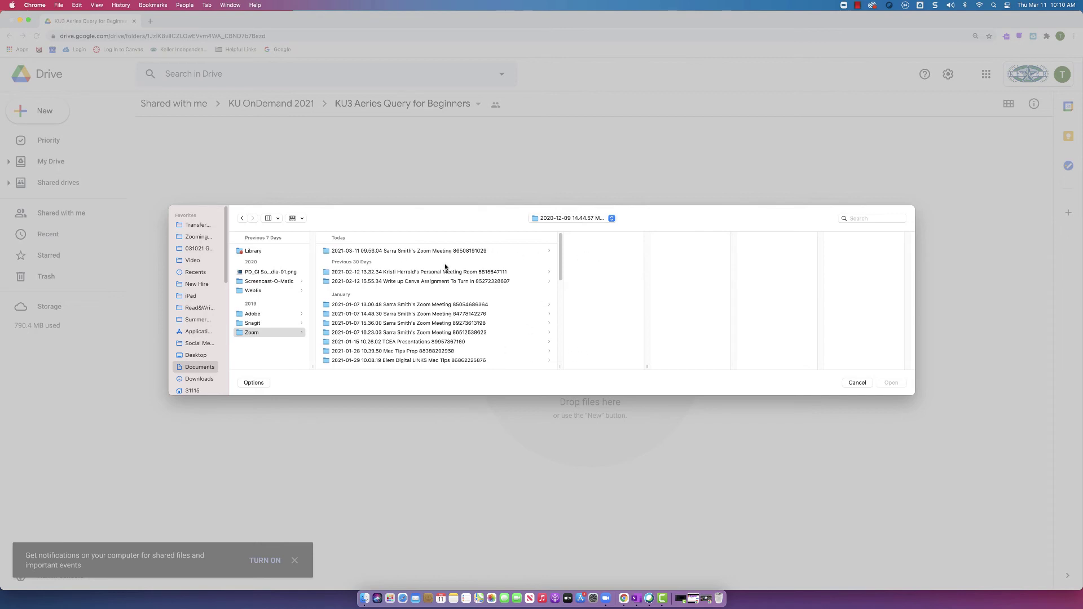
click(326, 252)
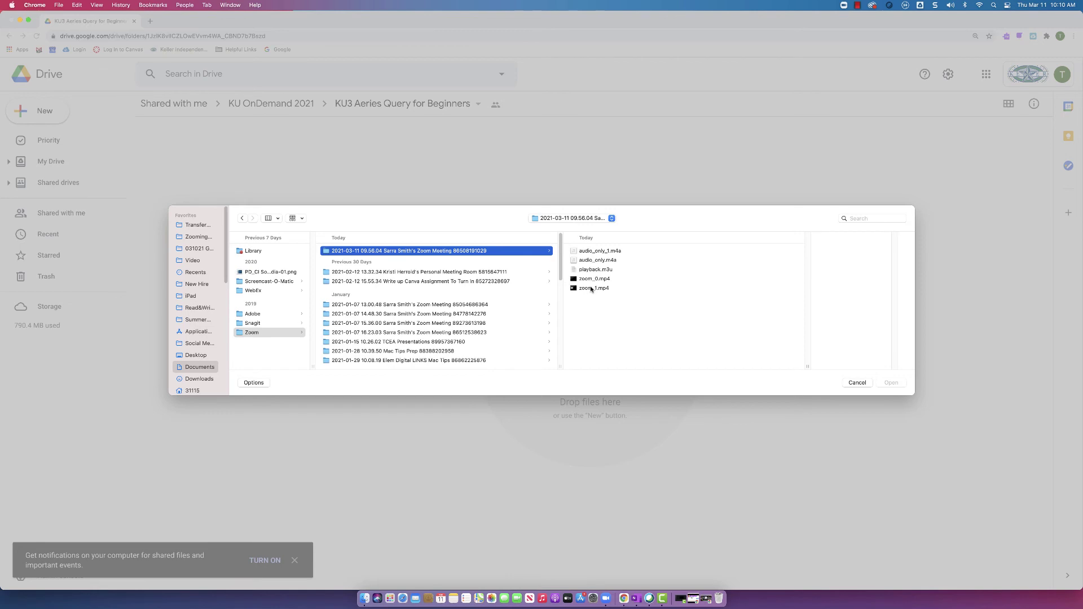
click(593, 289)
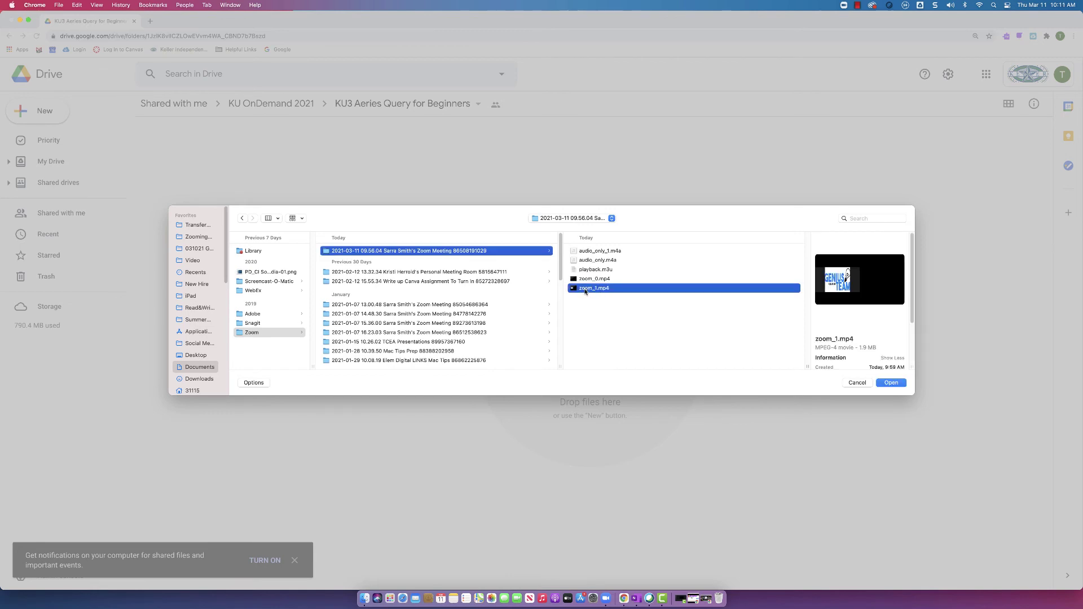
click(889, 384)
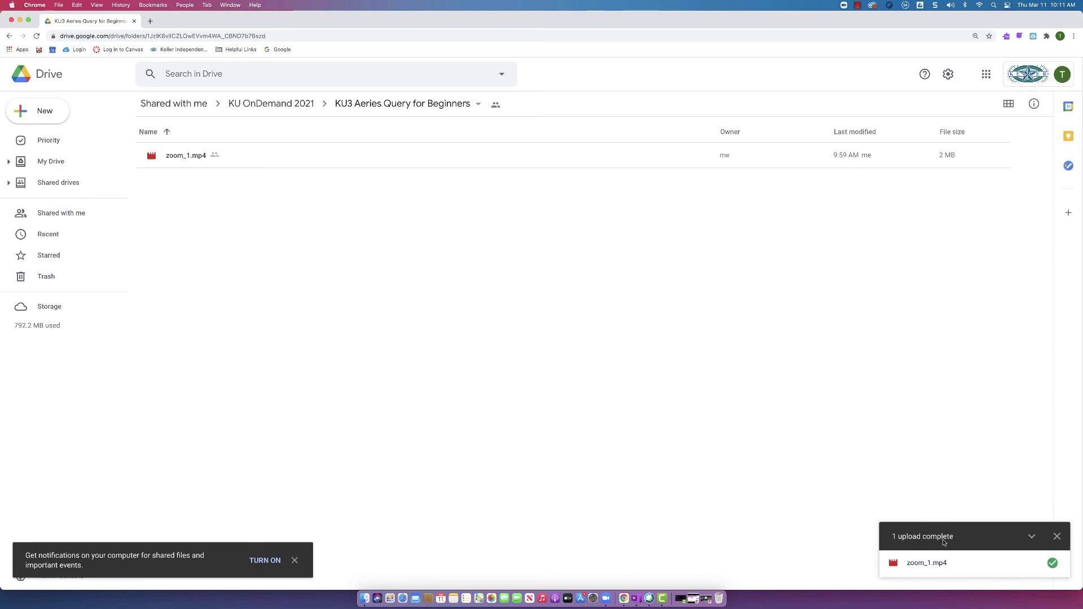
click(1057, 536)
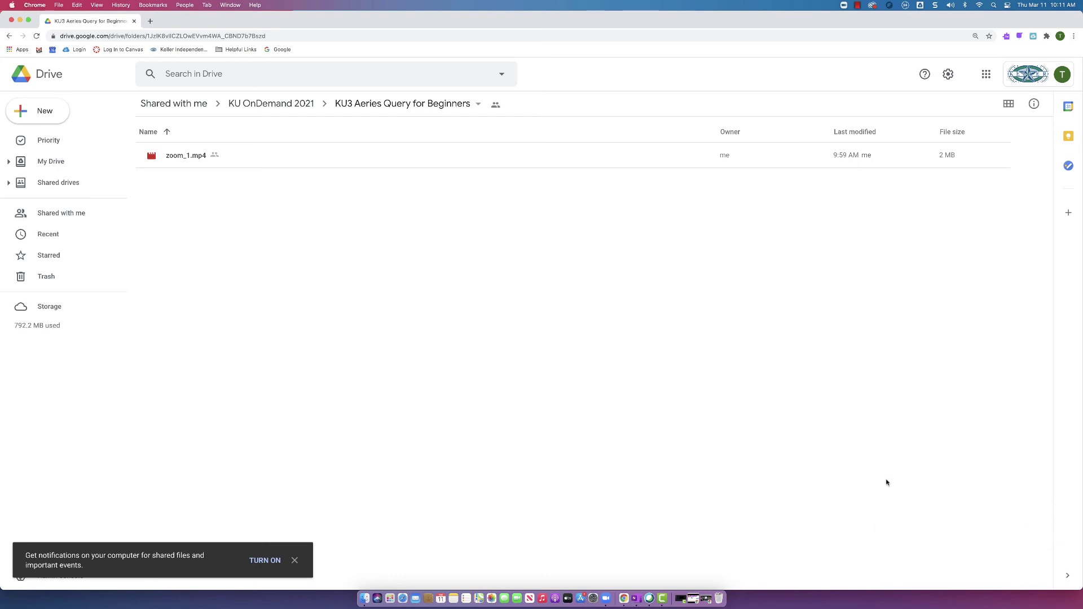
click(363, 594)
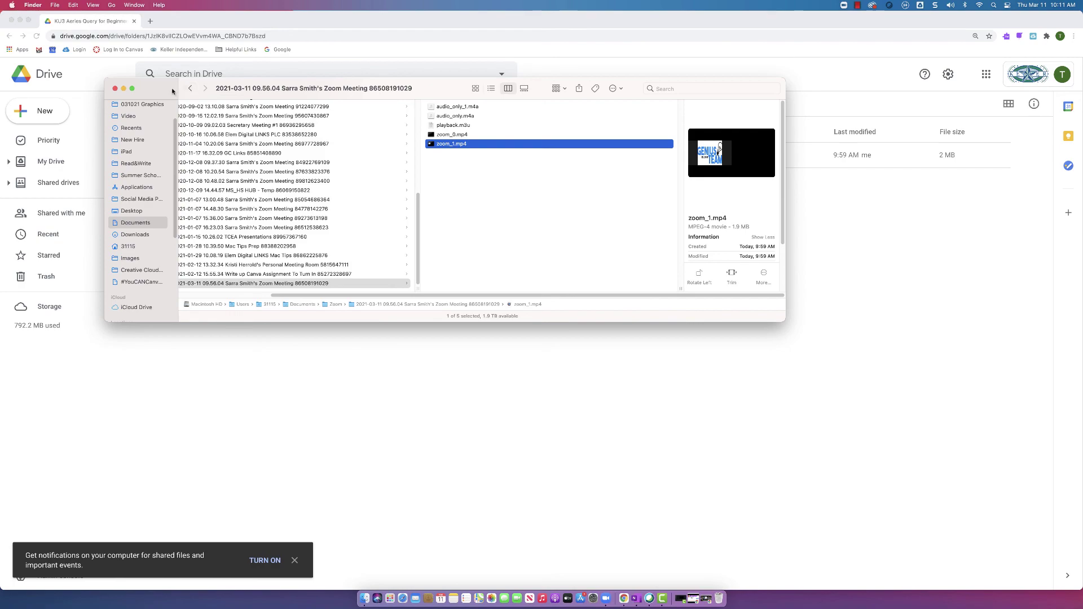
drag(269, 82, 479, 335)
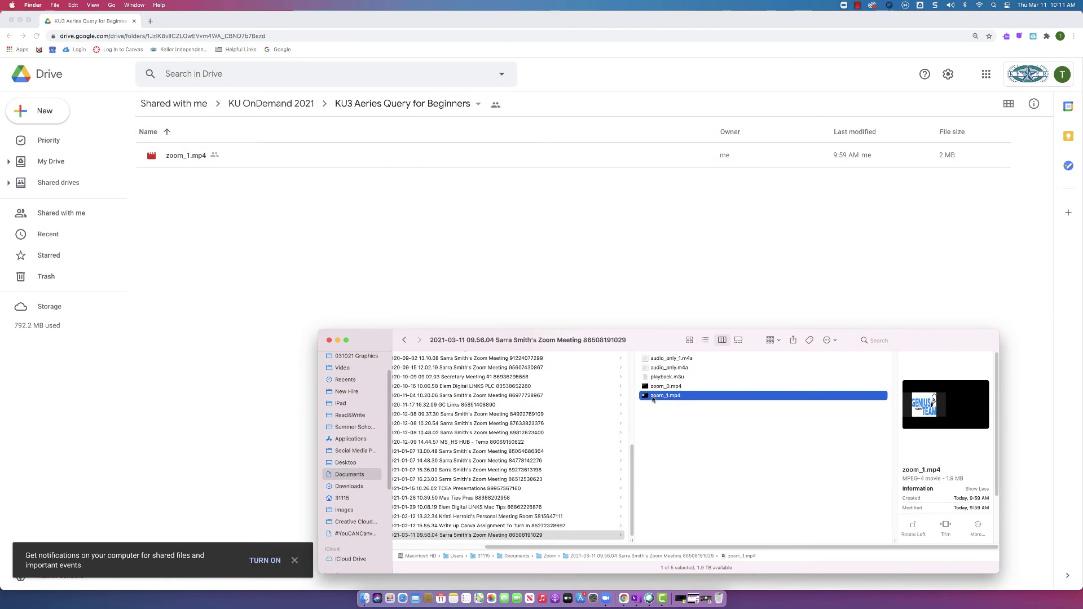
drag(653, 398, 703, 394)
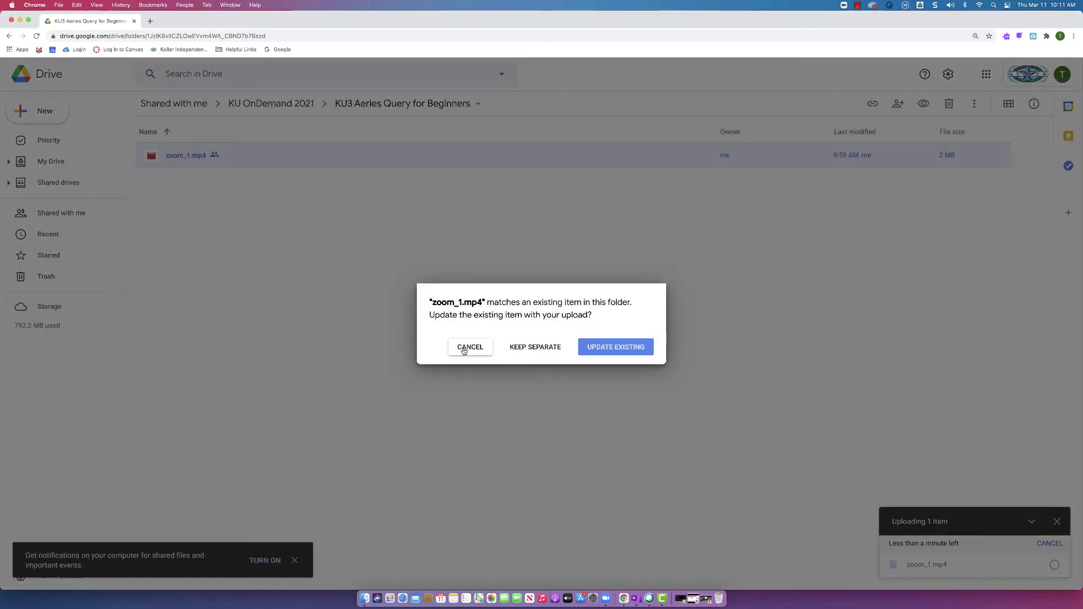
click(464, 349)
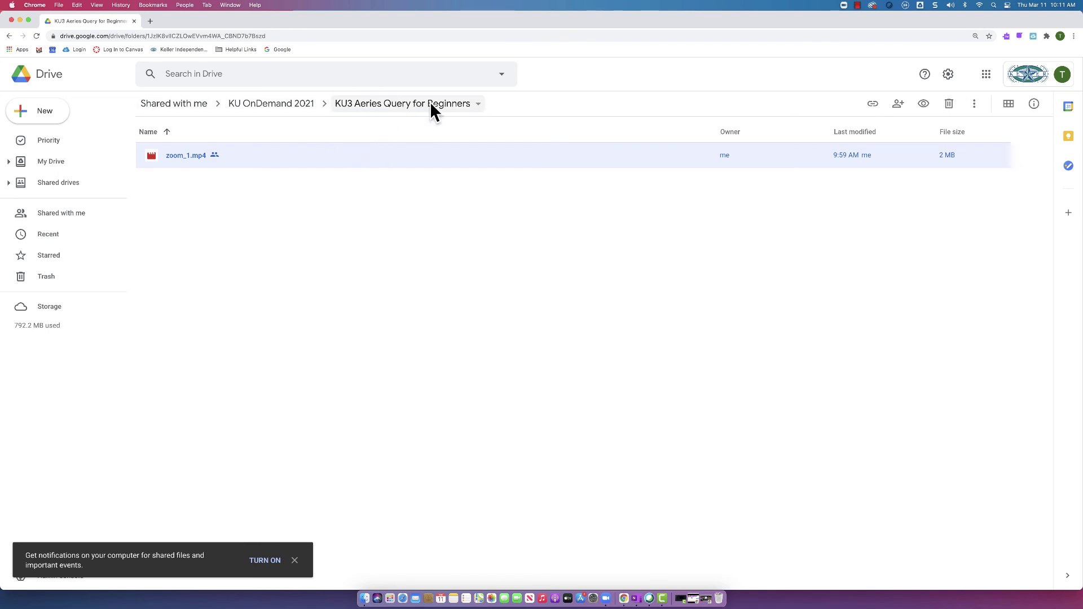
- Open Drive's New menu and close it without adding anything
click(47, 116)
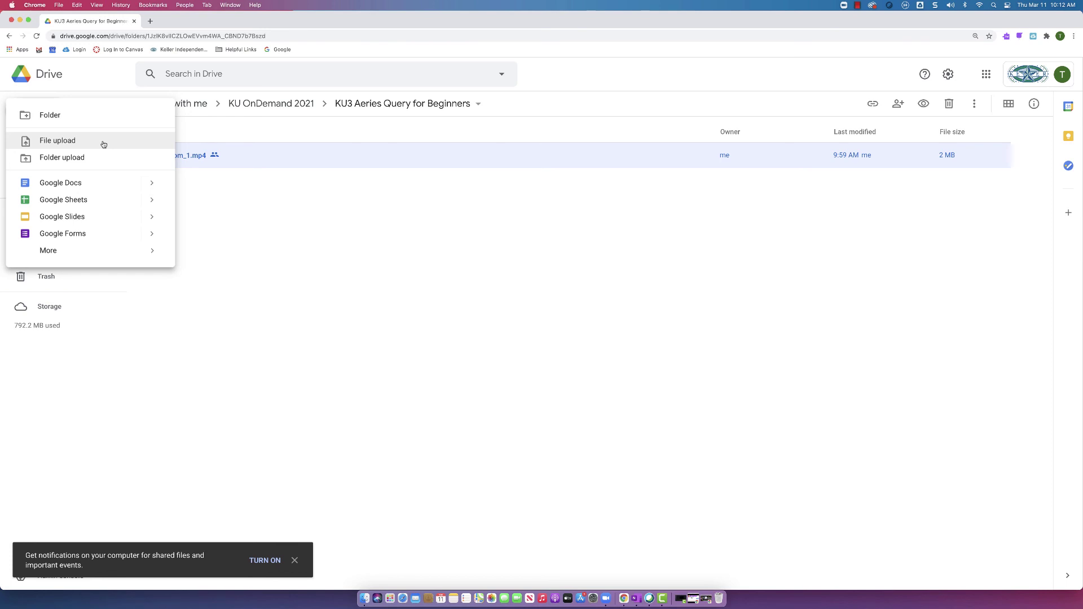
click(272, 204)
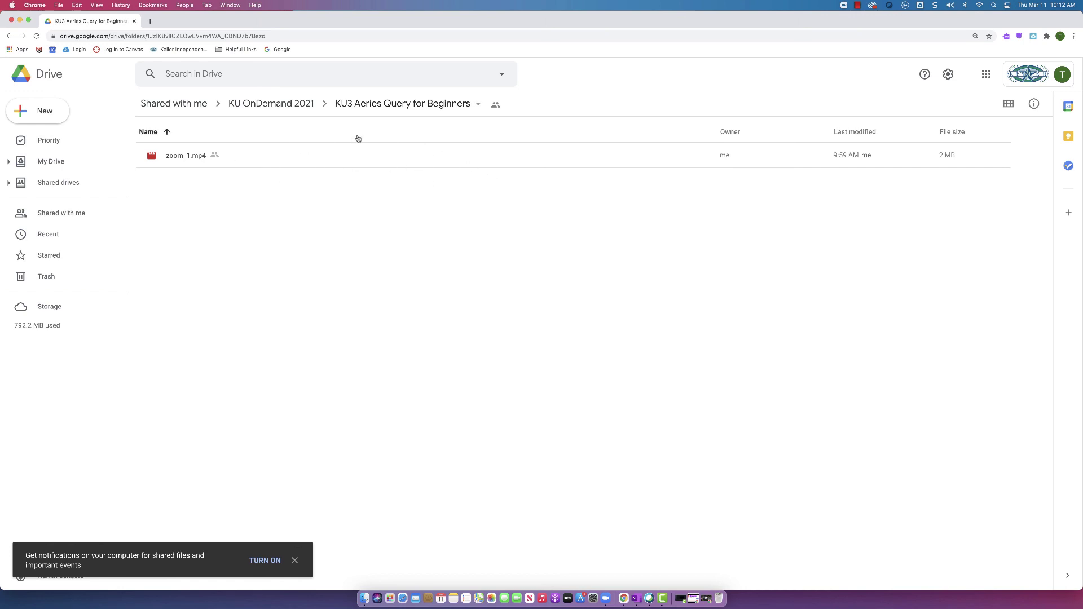
- Hide Chrome and close the Finder window, leaving an empty desktop
click(12, 20)
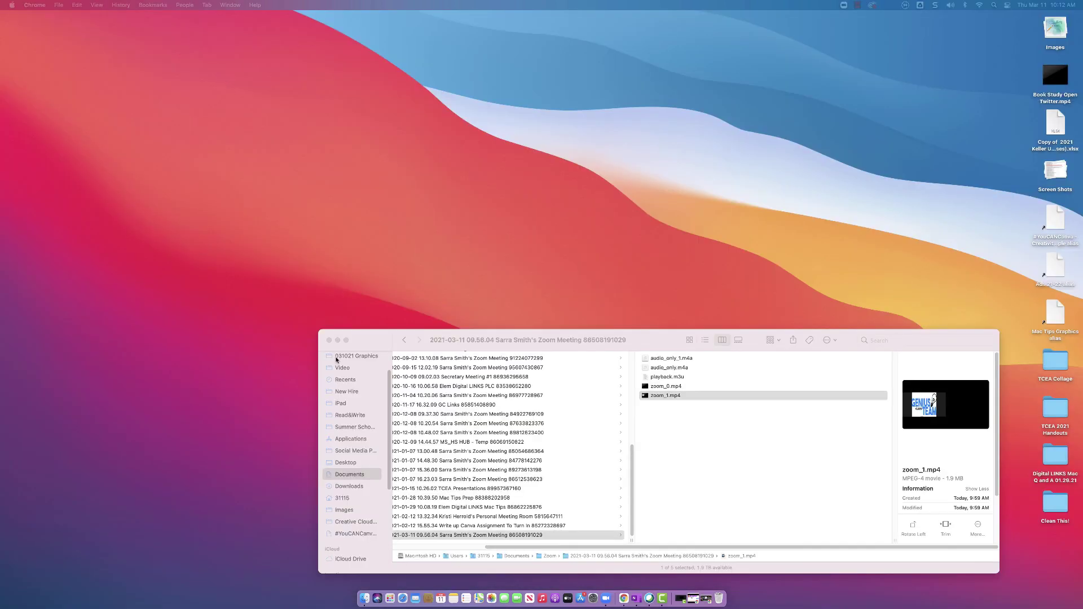
click(329, 340)
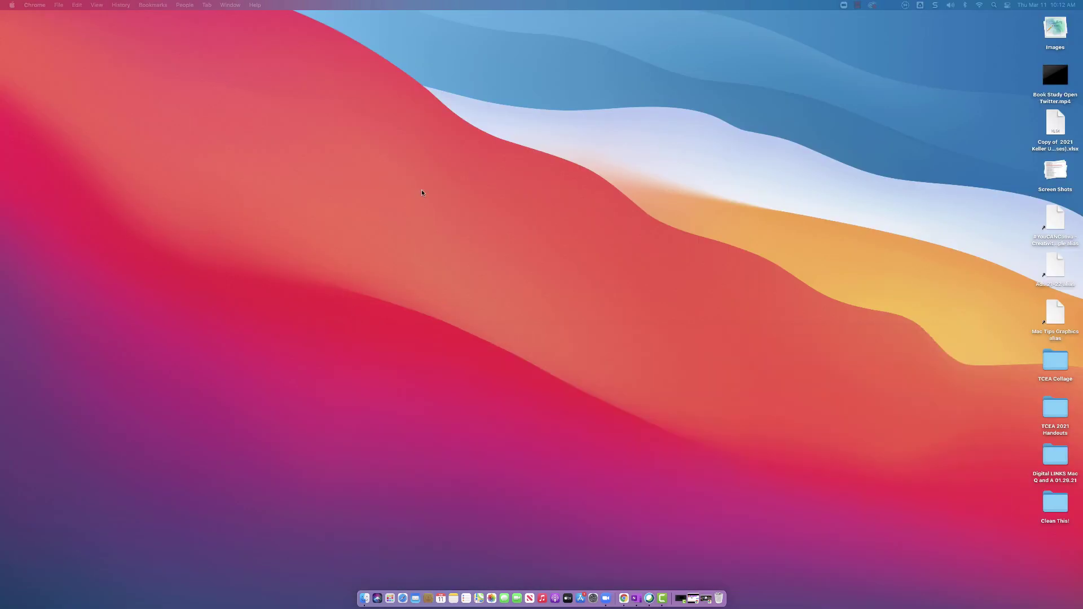